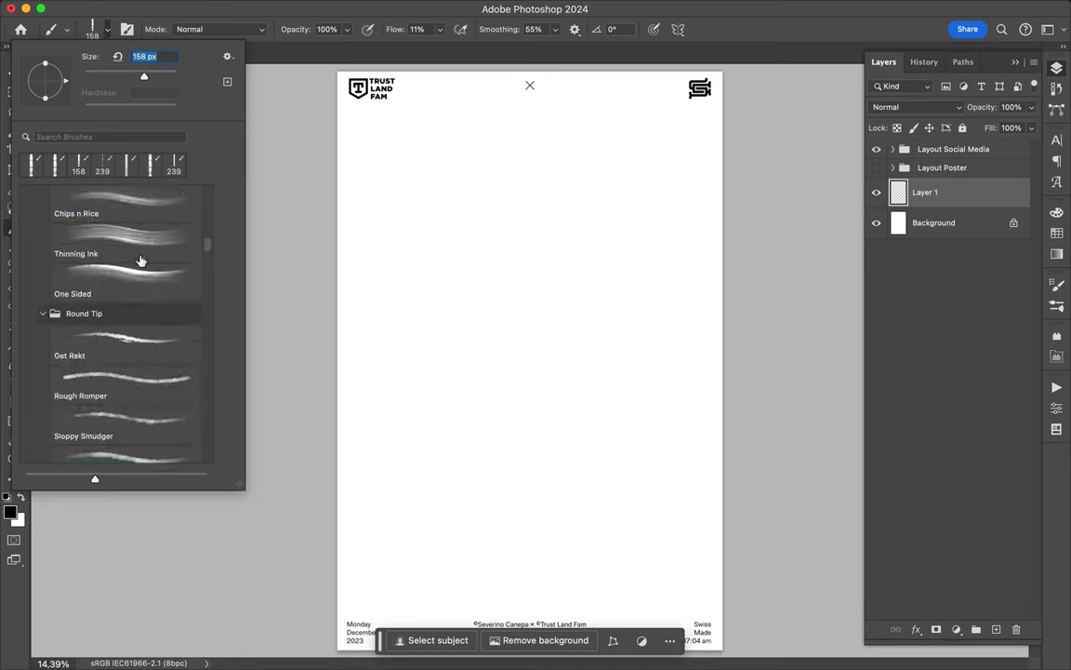
Paint a wide black bar on Layer 1, redrawing it to step down and right
scroll(505, 304, down, 1)
drag(443, 281, 587, 297)
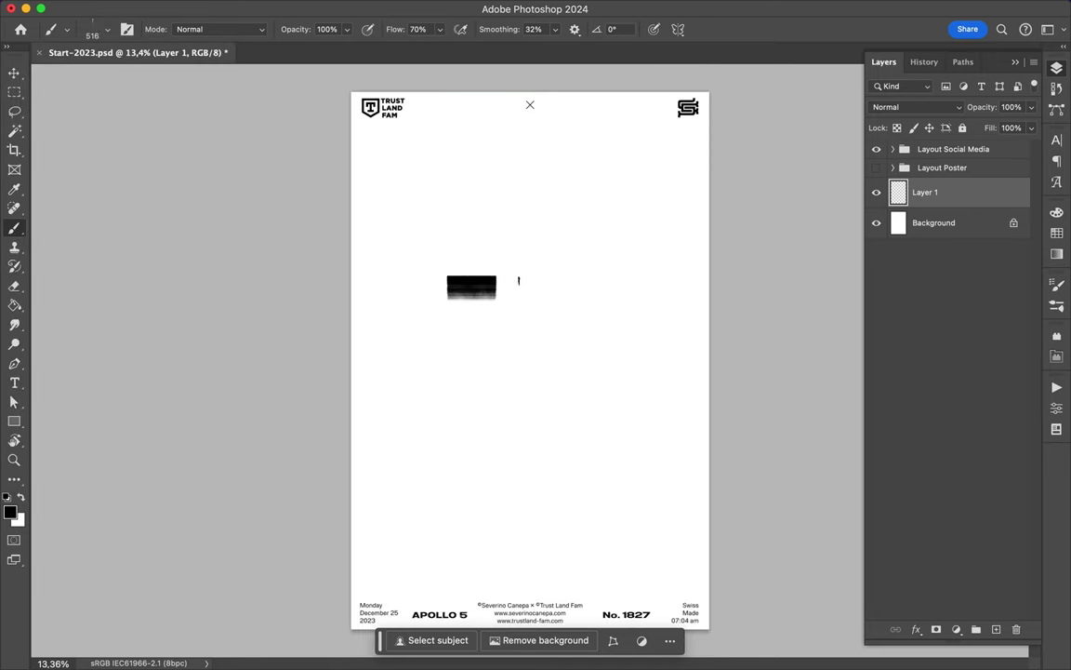
drag(587, 298, 599, 376)
key(ctrl+z)
mouse_move(589, 279)
mouse_down()
mouse_move(599, 375)
mouse_move(637, 369)
mouse_up()
Add a lower-left black L, a round blob at top right and a short upper-left bar
mouse_move(416, 465)
mouse_down()
mouse_move(417, 506)
mouse_move(461, 537)
mouse_up()
mouse_move(627, 160)
mouse_down()
mouse_move(640, 181)
mouse_move(628, 186)
mouse_up()
drag(451, 157, 451, 206)
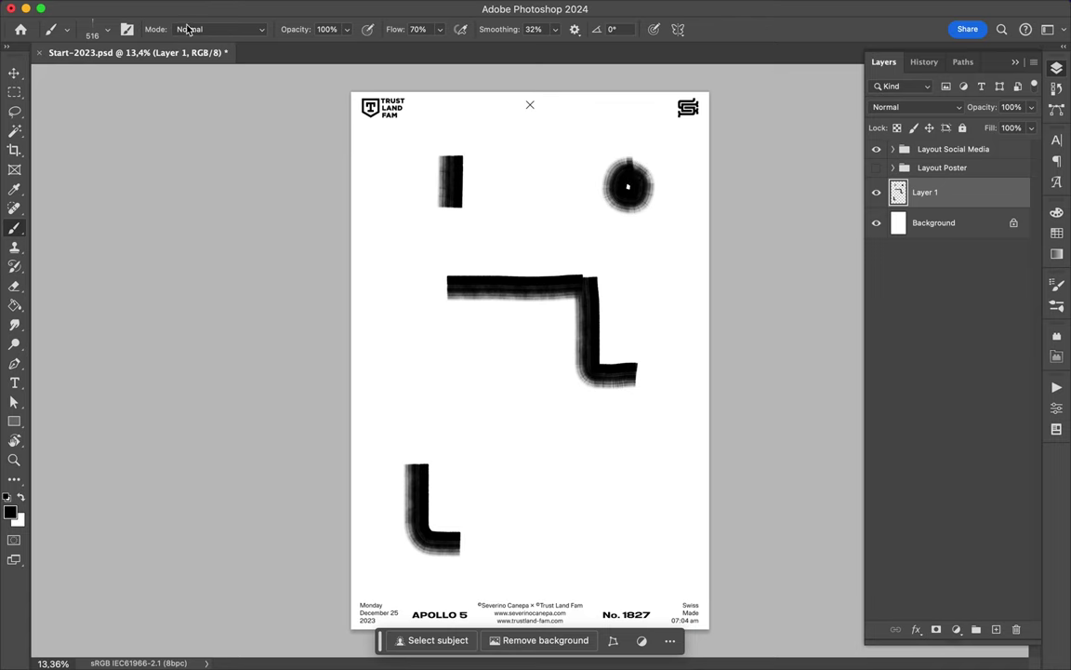
With another preset, paint a hooked stroke, small ring, rounded rectangle loop and winding left stroke
click(67, 29)
click(554, 261)
mouse_move(554, 260)
mouse_down()
mouse_move(606, 261)
mouse_move(610, 302)
mouse_up()
mouse_move(447, 493)
mouse_down()
mouse_move(442, 507)
mouse_move(453, 490)
mouse_up()
mouse_move(634, 401)
mouse_down()
mouse_move(600, 433)
mouse_move(620, 473)
mouse_move(637, 392)
mouse_up()
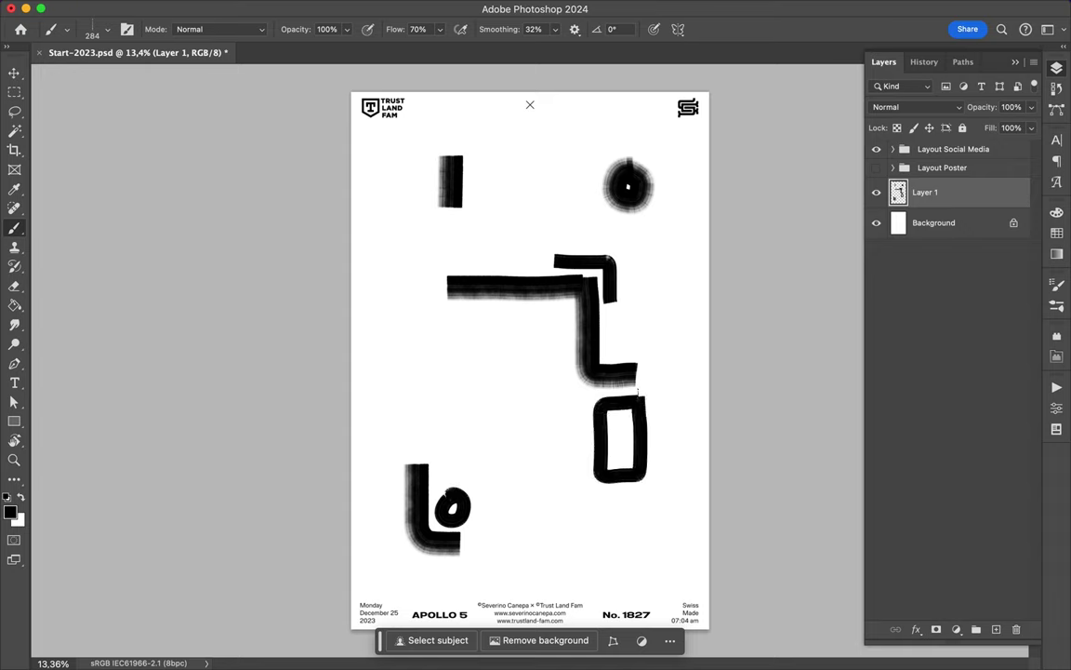
mouse_move(435, 273)
mouse_down()
mouse_move(437, 307)
mouse_move(479, 311)
mouse_move(462, 404)
mouse_up()
click(67, 29)
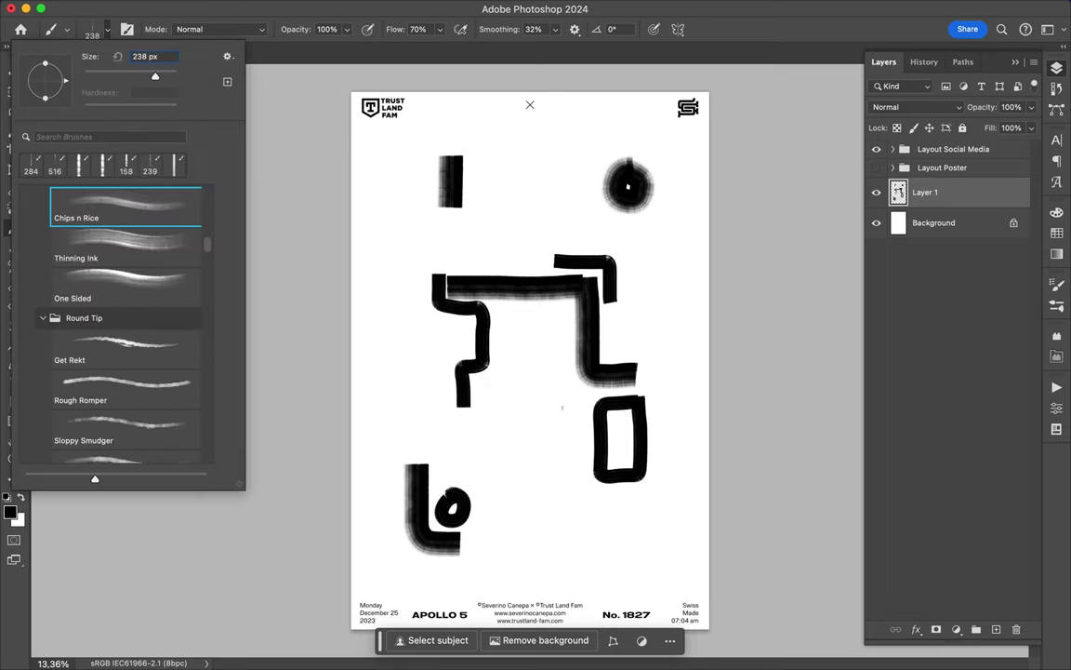
Paint a small thick ring, a bent right-side stroke and a long curved stroke beneath
click(566, 233)
mouse_move(433, 242)
mouse_down()
mouse_move(420, 260)
mouse_move(433, 240)
mouse_up()
mouse_move(613, 313)
mouse_down()
mouse_move(651, 307)
mouse_move(665, 423)
mouse_up()
drag(589, 434, 432, 420)
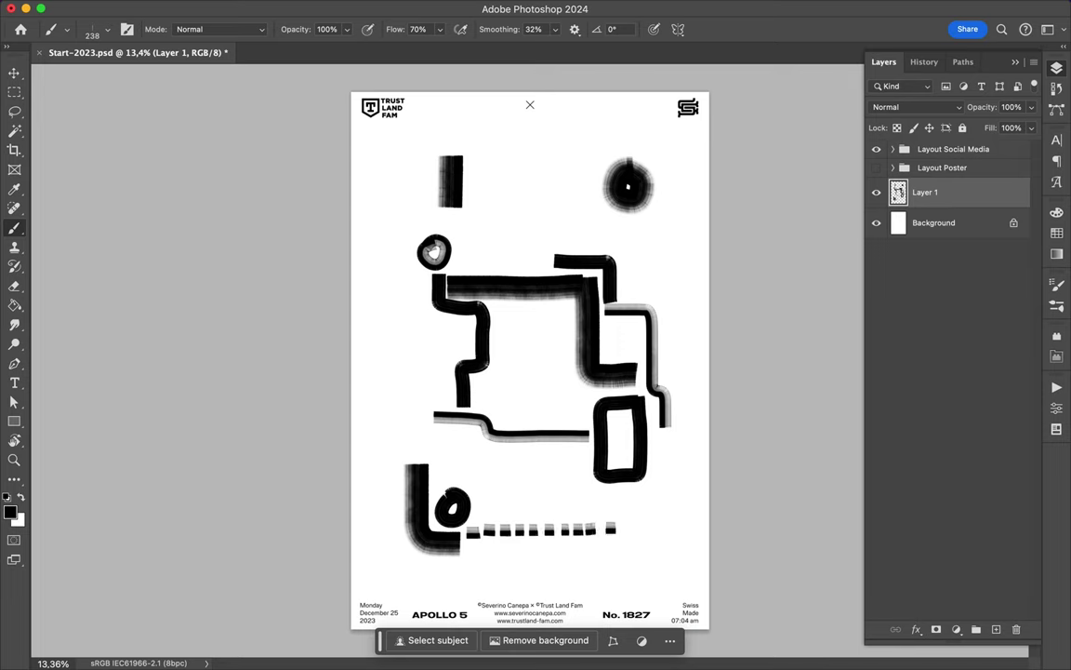
Switch to a streaky low-flow brush and paint four thin streaky lines around the shapes
click(67, 29)
double_click(129, 229)
drag(453, 264, 544, 263)
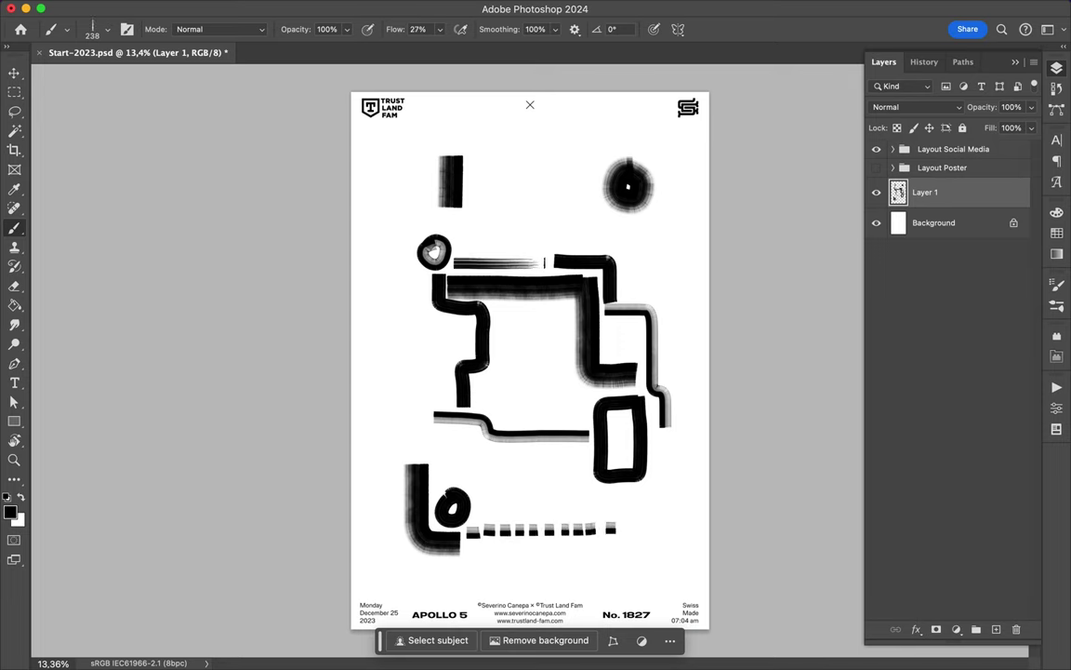
drag(626, 295, 627, 197)
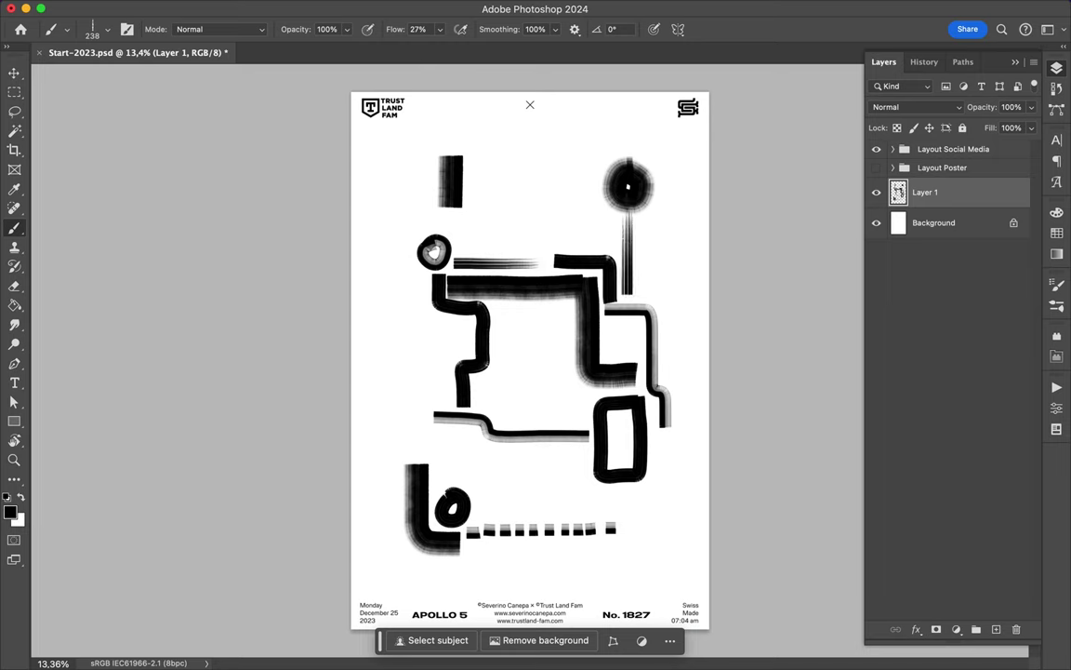
drag(588, 543, 480, 546)
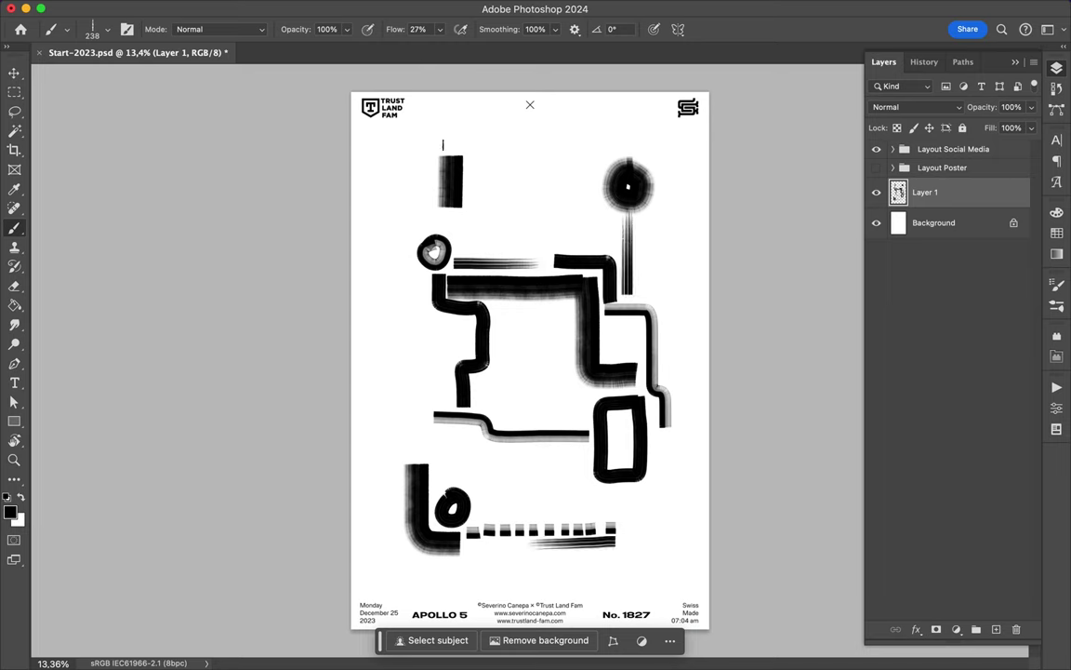
drag(427, 173, 425, 232)
click(67, 29)
double_click(119, 201)
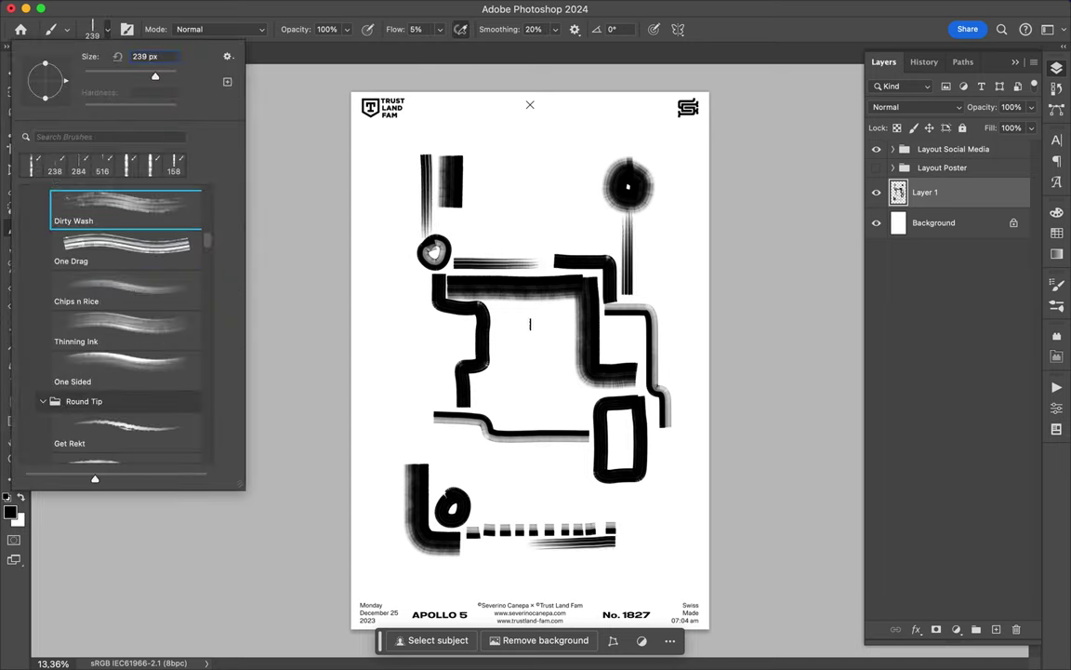
Paint faint grey strokes at the left edge, lower-left arc and around the rectangle, undoing a stray mark
mouse_move(443, 327)
mouse_down()
mouse_move(402, 257)
mouse_move(402, 228)
mouse_up()
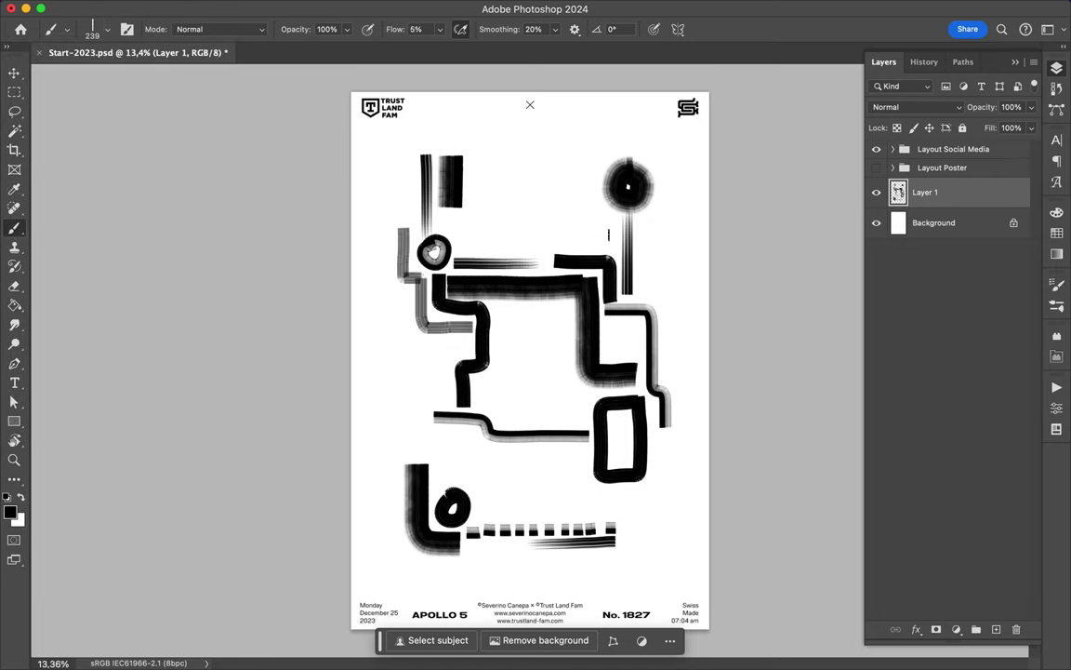
drag(437, 476, 486, 511)
drag(616, 420, 616, 465)
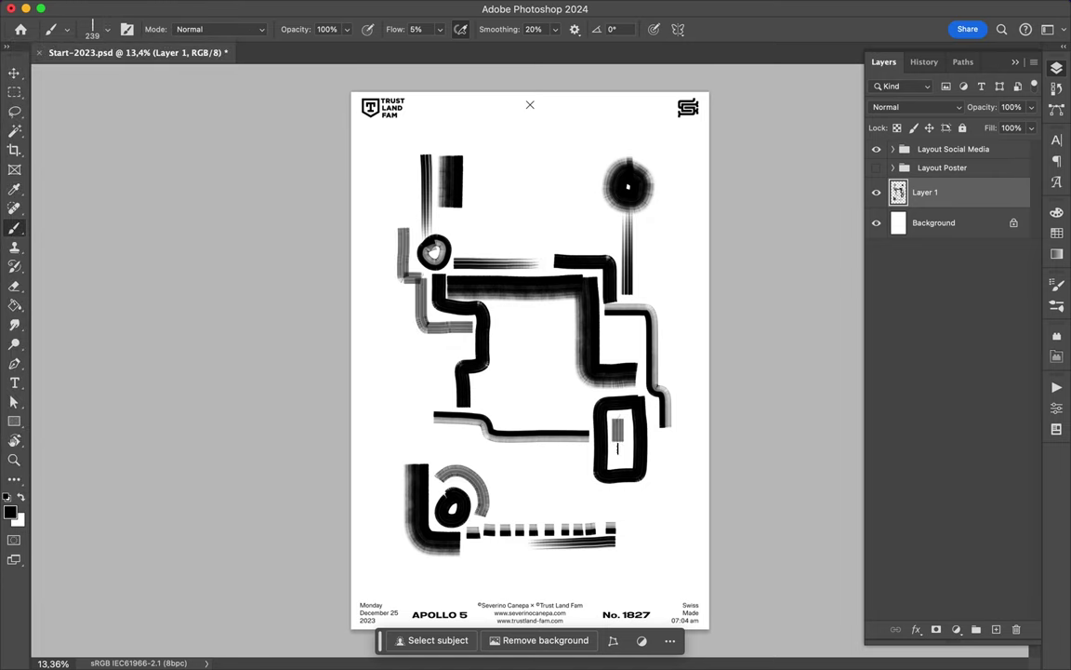
drag(567, 305, 587, 426)
mouse_move(638, 273)
mouse_down()
mouse_move(656, 291)
mouse_move(673, 181)
mouse_move(673, 362)
mouse_up()
key(ctrl+z)
With a denser grey brush, wrap grey brackets around the top-left bar, stepped bar and rectangle corner
click(108, 29)
double_click(112, 270)
mouse_move(441, 217)
mouse_down()
mouse_move(478, 181)
mouse_move(437, 144)
mouse_up()
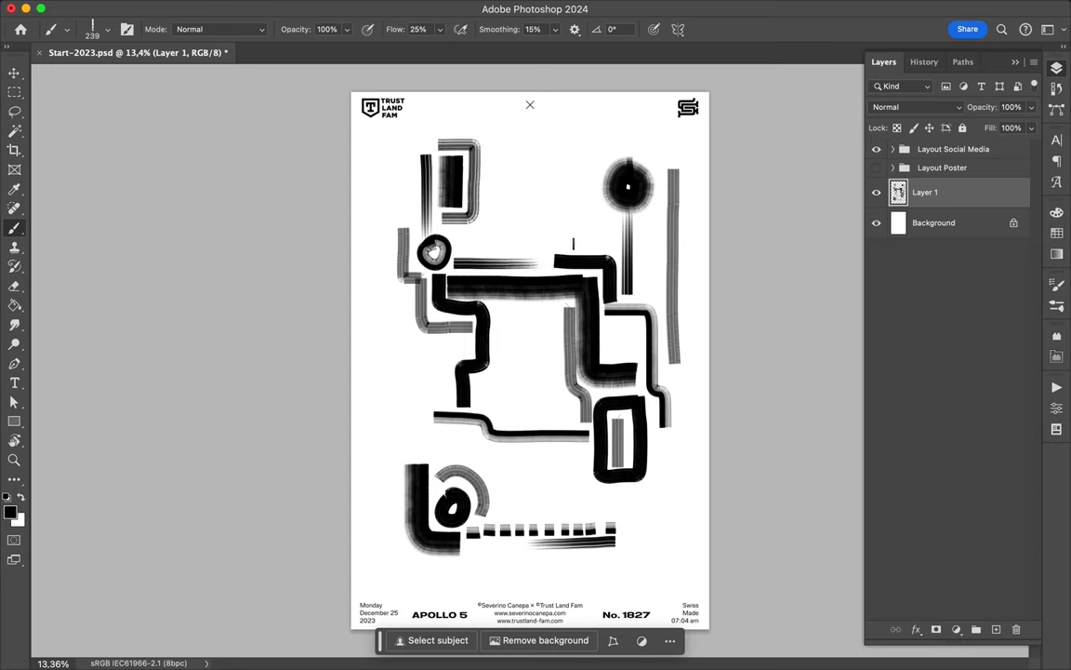
drag(573, 242, 587, 166)
drag(463, 547, 521, 546)
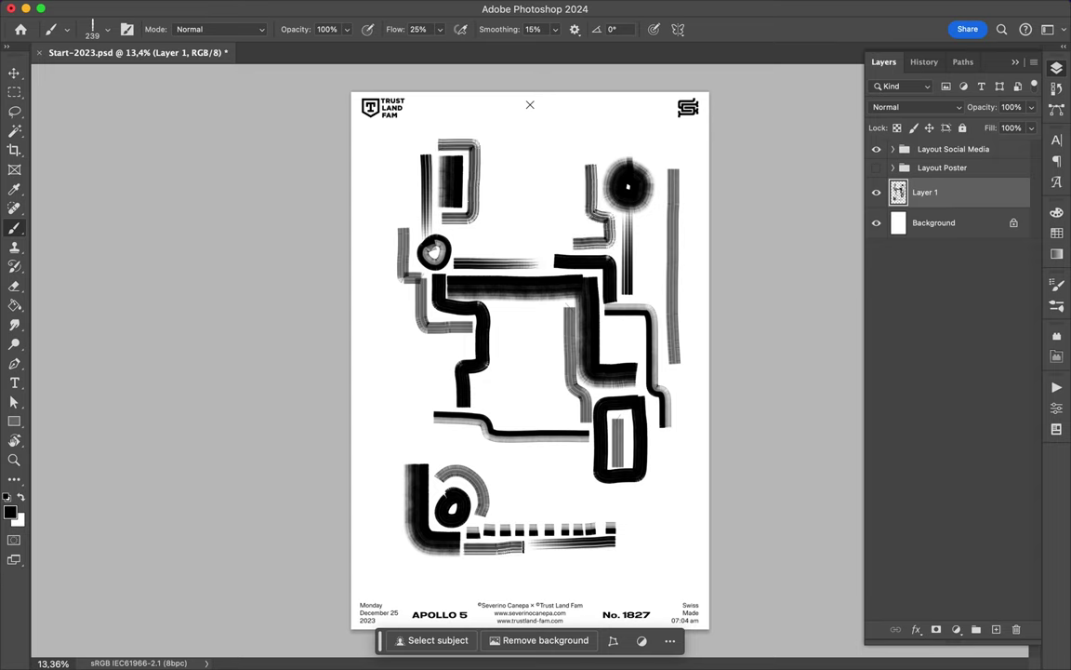
drag(634, 490, 662, 438)
drag(473, 437, 424, 412)
With a solid black brush, add a top bar, small ring, short left stroke, oval and short marks
click(108, 30)
double_click(119, 239)
drag(484, 159, 577, 158)
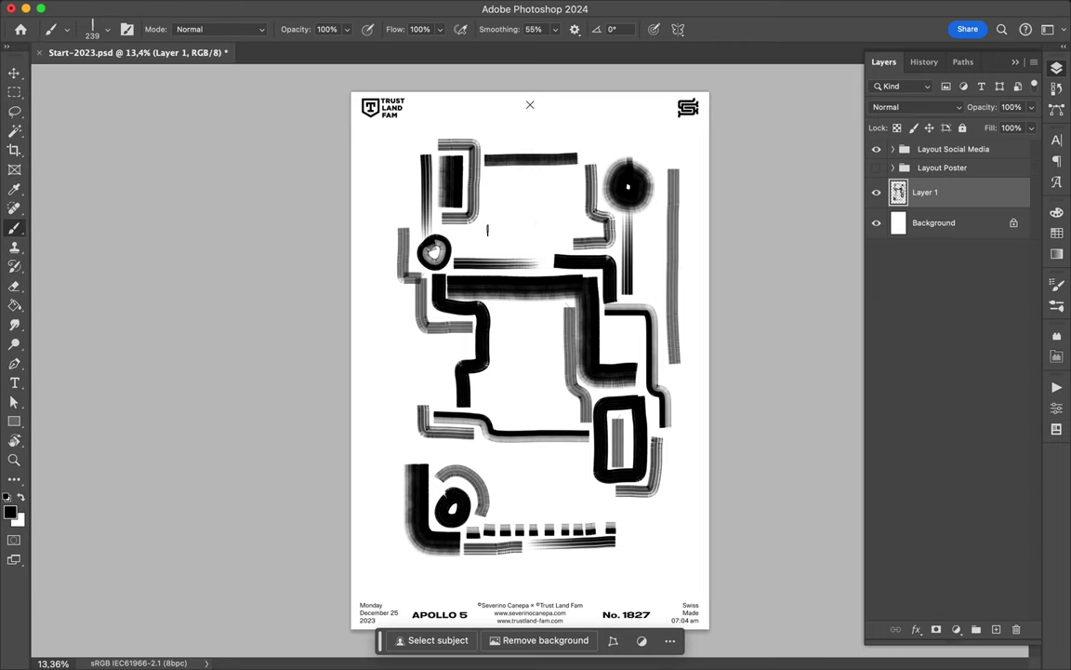
drag(485, 387, 484, 389)
drag(408, 291, 407, 451)
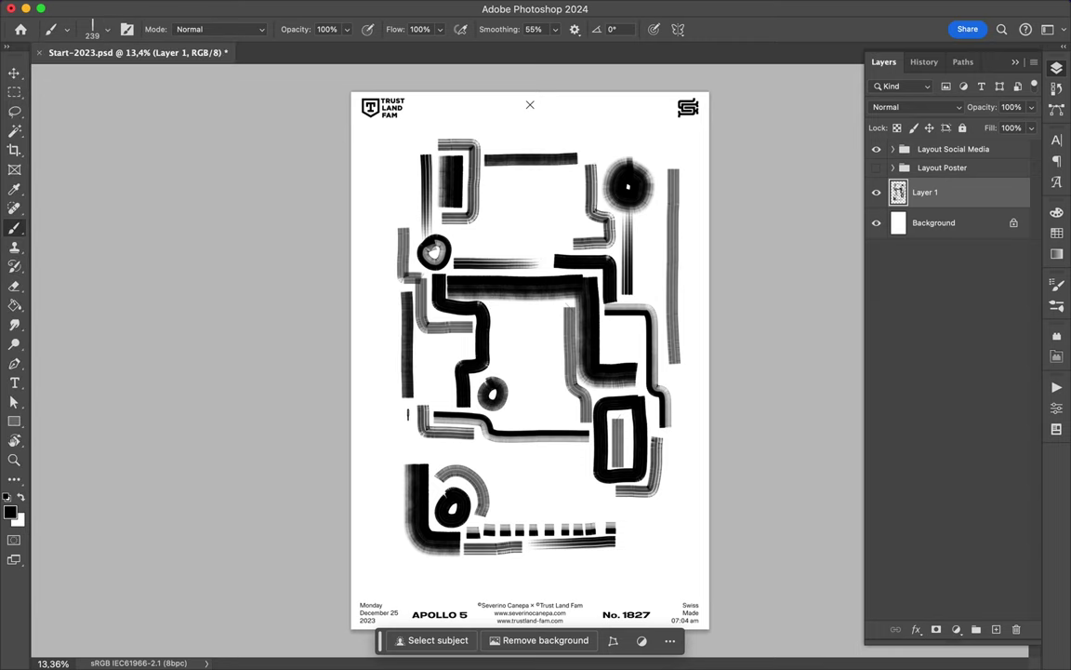
key(ctrl+z)
drag(405, 291, 405, 328)
drag(640, 273, 638, 281)
drag(554, 451, 577, 451)
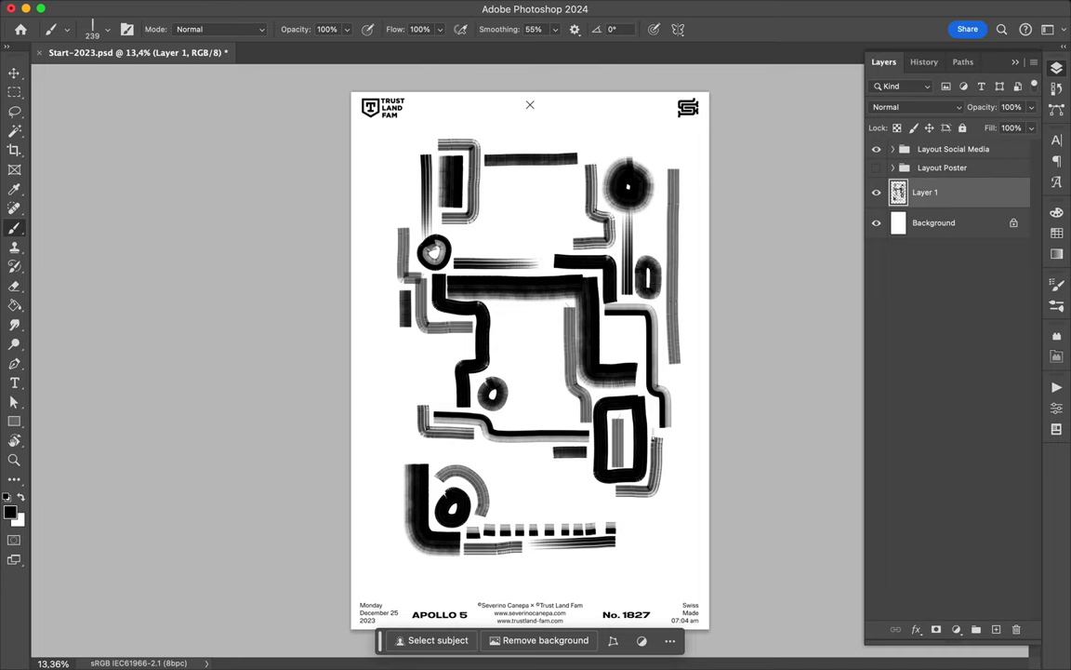
drag(398, 523, 397, 465)
With a bold black brush, paint an upper-left hook, extend the top-right stroke and add an S-curve
click(672, 158)
click(100, 29)
double_click(116, 204)
drag(415, 220, 411, 193)
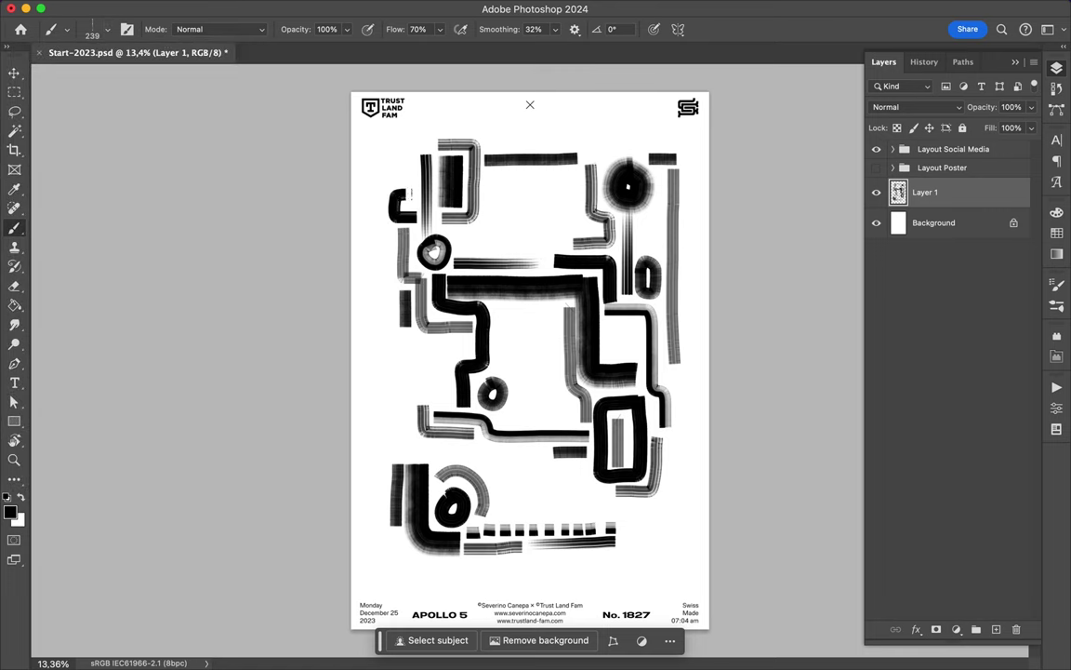
drag(643, 223, 643, 247)
drag(494, 515, 589, 483)
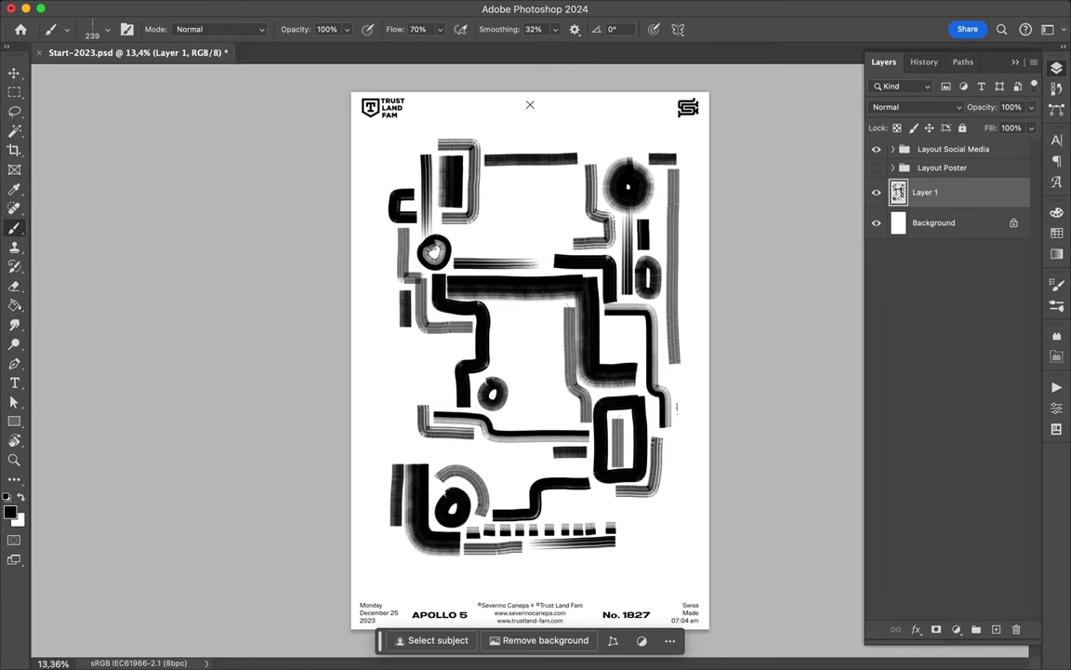
click(100, 28)
click(121, 265)
scroll(530, 524, up, 1)
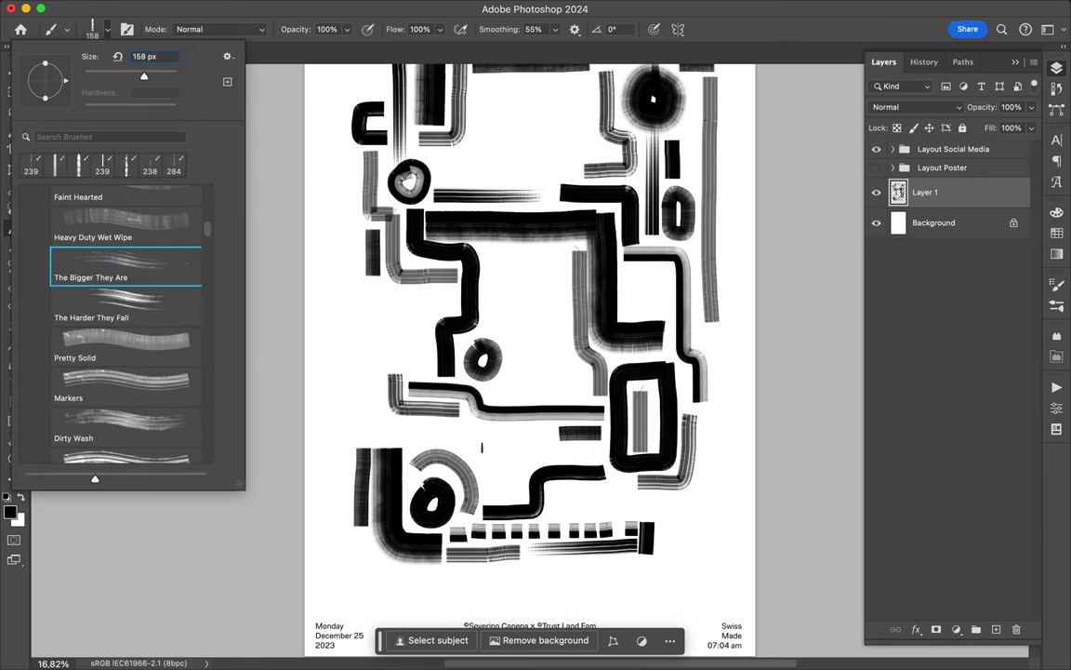
Paint a lower-left arch, a small hook, a right L, a short bottom stroke and a top-left loop
click(430, 366)
drag(428, 363, 382, 414)
scroll(437, 353, up, 2)
mouse_move(482, 293)
mouse_down()
mouse_move(502, 316)
mouse_move(496, 289)
mouse_up()
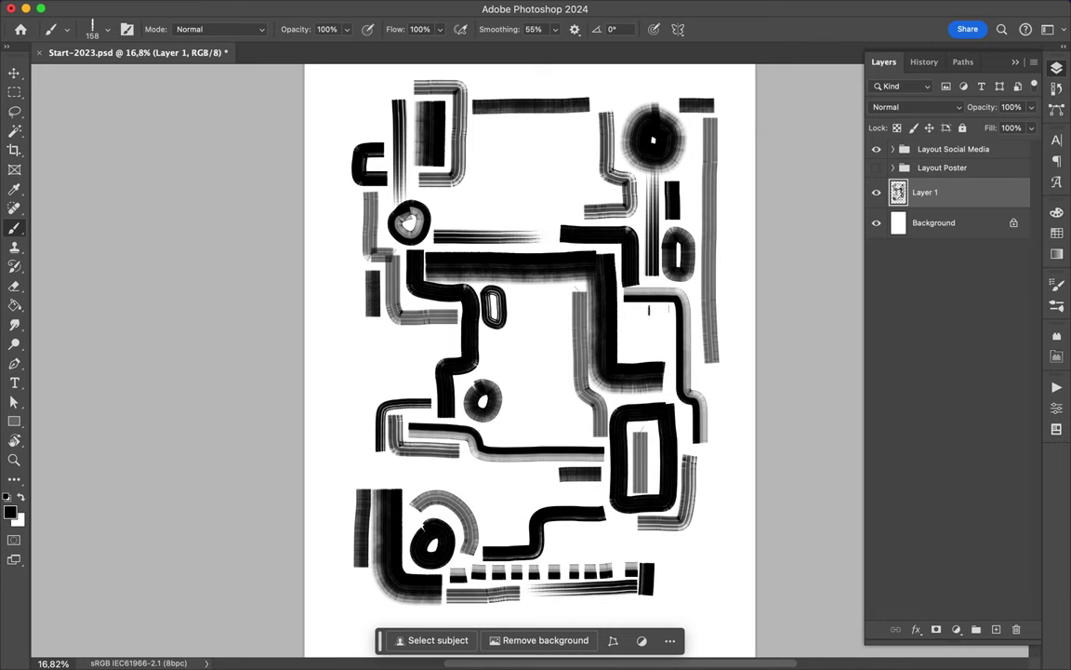
drag(665, 309, 624, 358)
drag(548, 552, 609, 553)
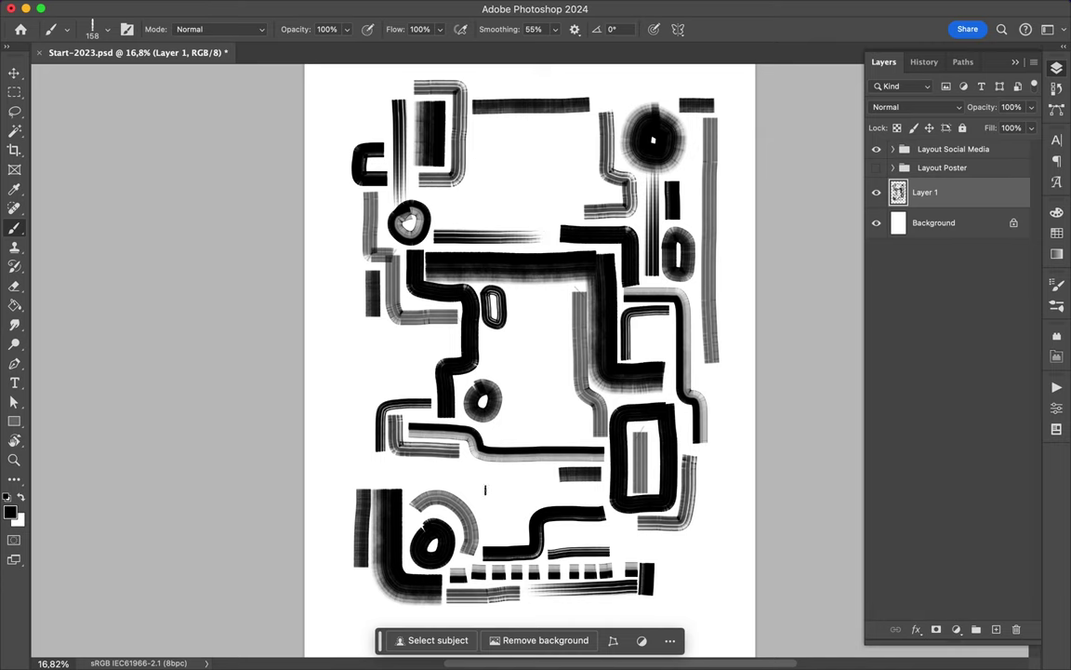
scroll(484, 490, down, 5)
scroll(564, 232, up, 10)
mouse_move(363, 247)
mouse_down()
mouse_move(383, 265)
mouse_move(363, 235)
mouse_up()
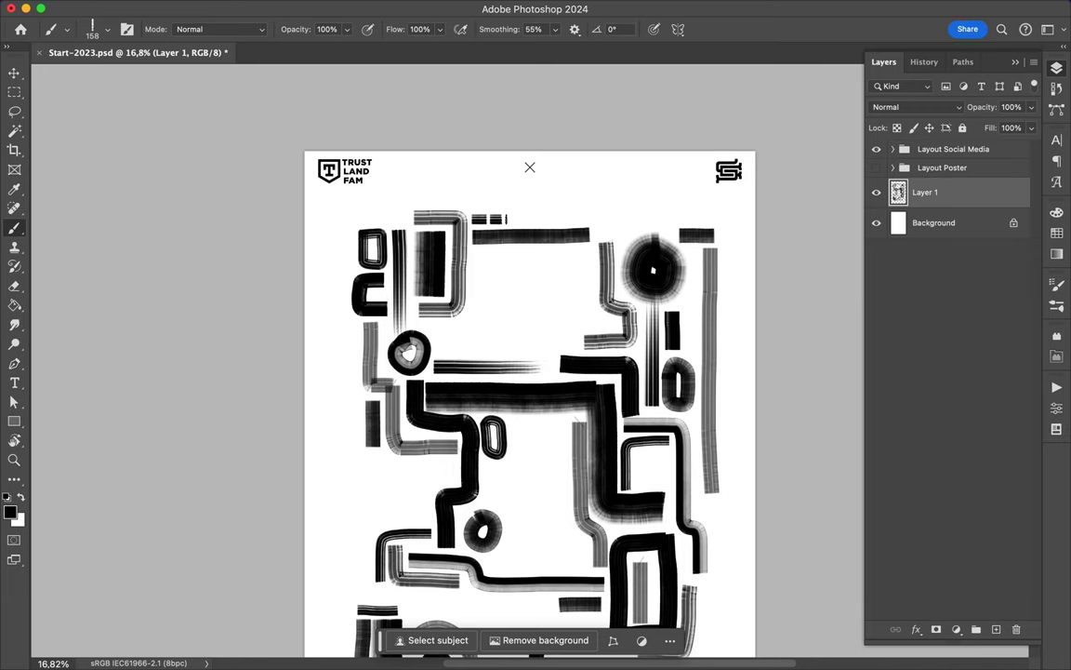
scroll(438, 400, down, 2)
mouse_move(435, 279)
mouse_down()
mouse_move(500, 281)
mouse_move(535, 303)
mouse_up()
scroll(535, 302, down, 4)
Add a vertical zigzag right of the rectangle, rounded loops near bottom and centre, and curved strokes
click(67, 29)
click(504, 485)
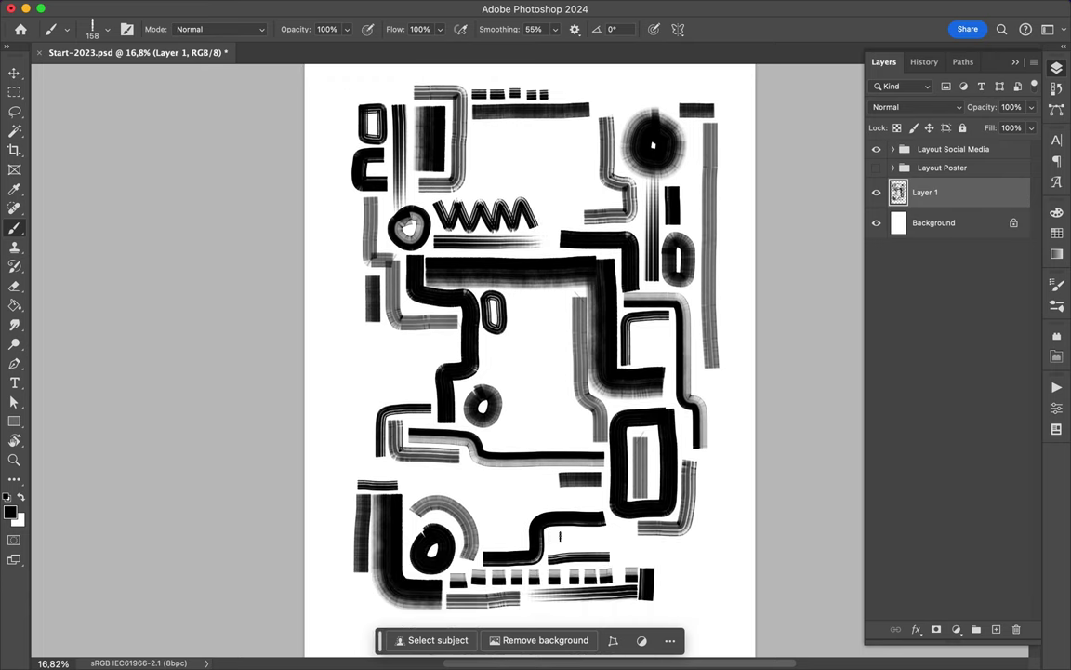
mouse_move(718, 459)
mouse_down()
mouse_move(704, 510)
mouse_move(718, 574)
mouse_up()
mouse_move(521, 519)
mouse_down()
mouse_move(502, 516)
mouse_move(491, 539)
mouse_move(519, 517)
mouse_up()
drag(372, 472, 413, 490)
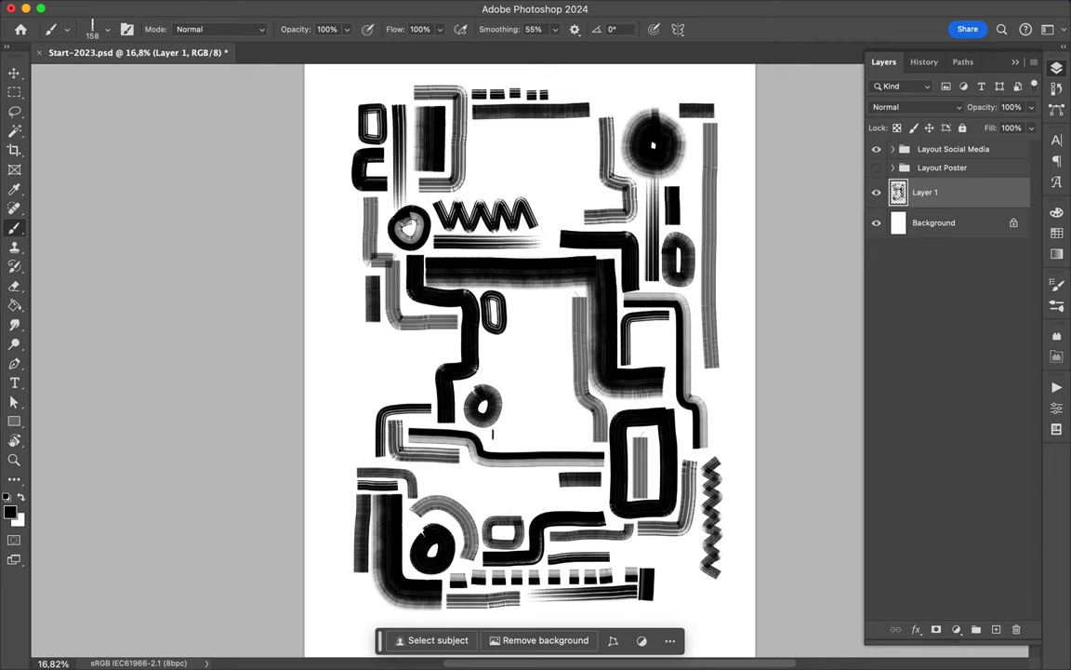
mouse_move(510, 297)
mouse_down()
mouse_move(513, 313)
mouse_move(549, 314)
mouse_move(567, 299)
mouse_move(511, 299)
mouse_up()
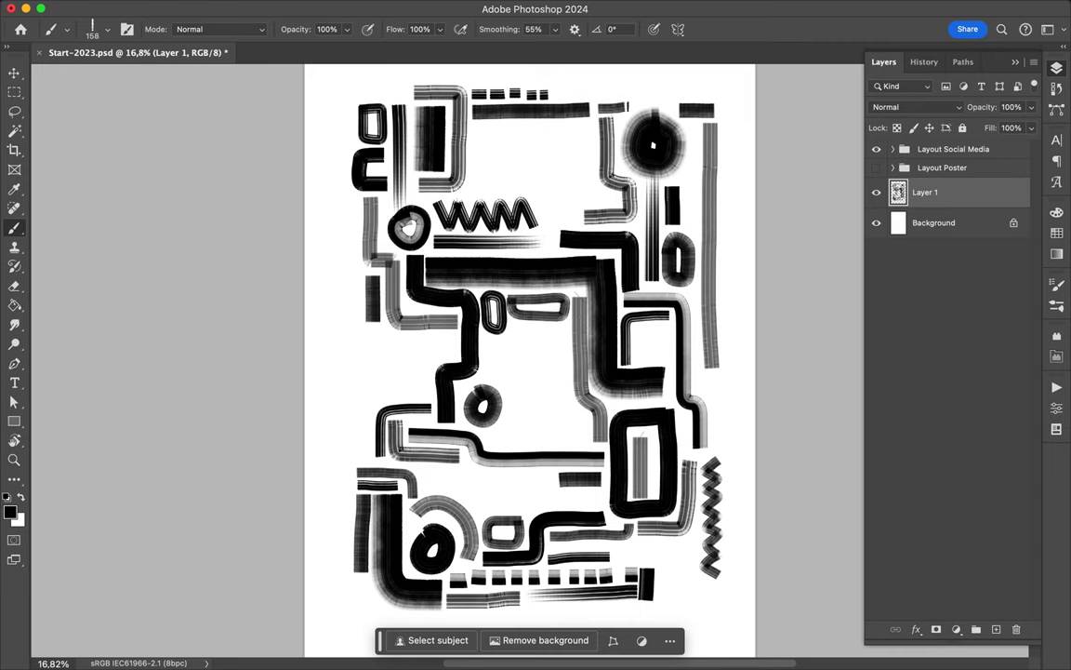
drag(409, 303, 386, 363)
click(106, 29)
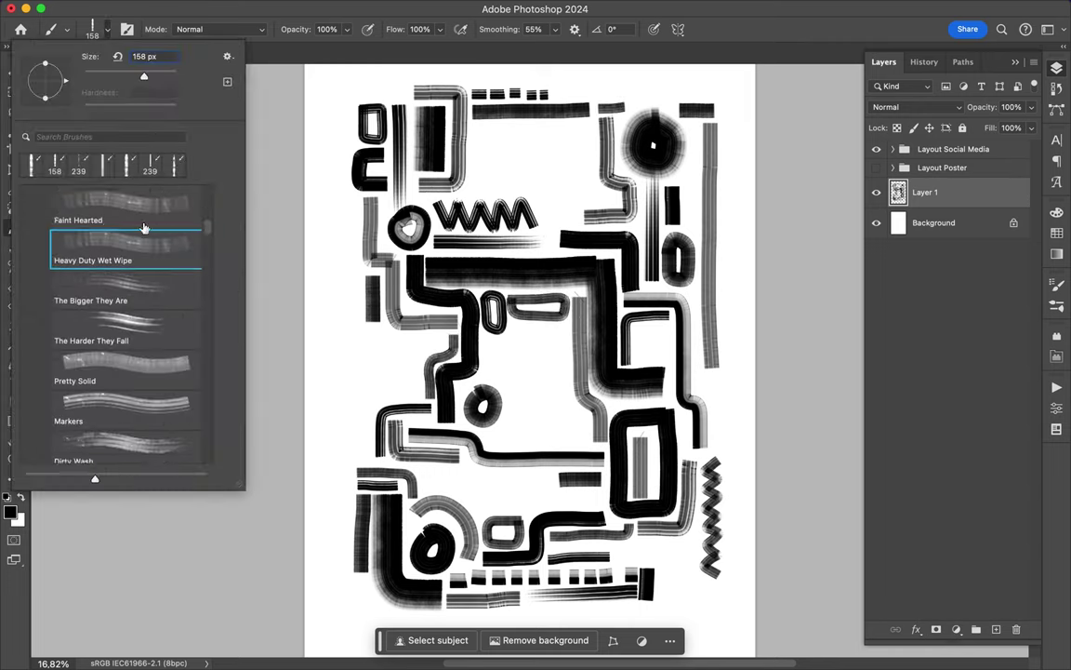
With a low-flow brush, paint a light grey zigzag at lower left and faint grey strokes
click(493, 181)
drag(427, 472, 511, 490)
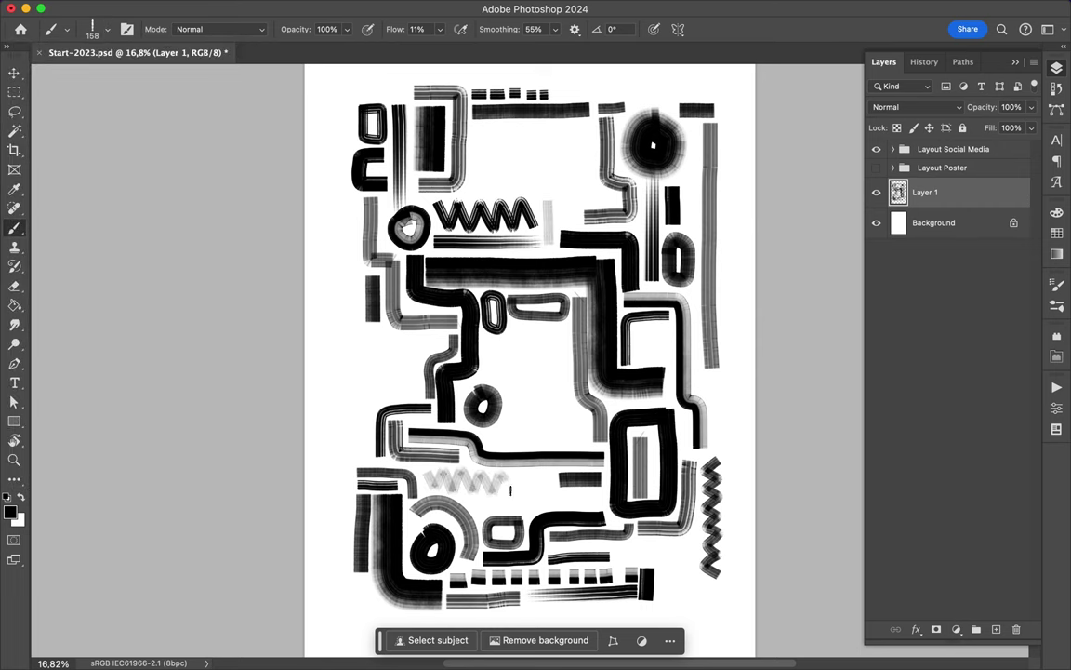
drag(487, 340, 566, 330)
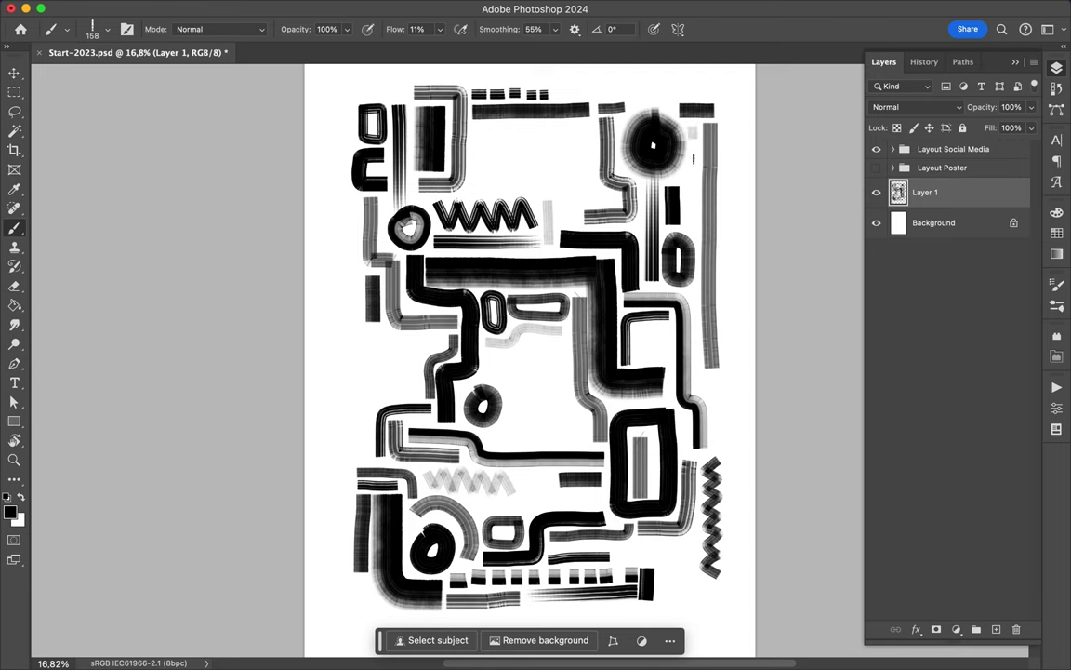
drag(693, 158, 693, 208)
drag(439, 339, 365, 338)
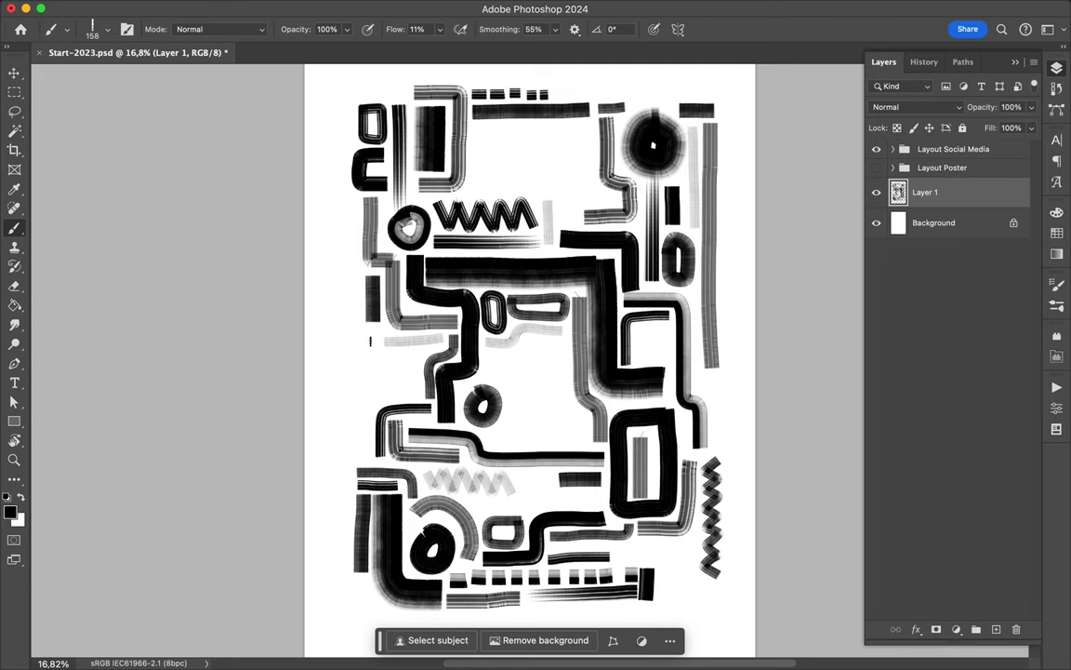
scroll(372, 338, down, 3)
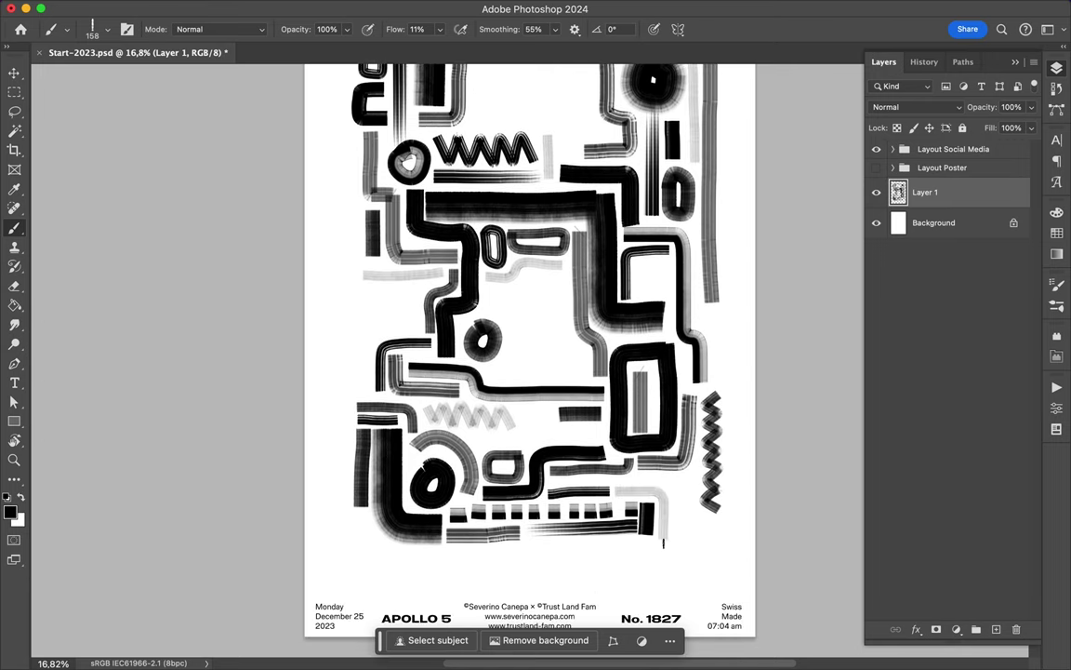
With a darker marker brush, add short middle strokes, a bent stroke, a left vertical and top-right bar
click(92, 29)
double_click(93, 271)
drag(485, 376, 531, 376)
drag(482, 341, 520, 341)
scroll(599, 247, up, 5)
drag(484, 230, 562, 266)
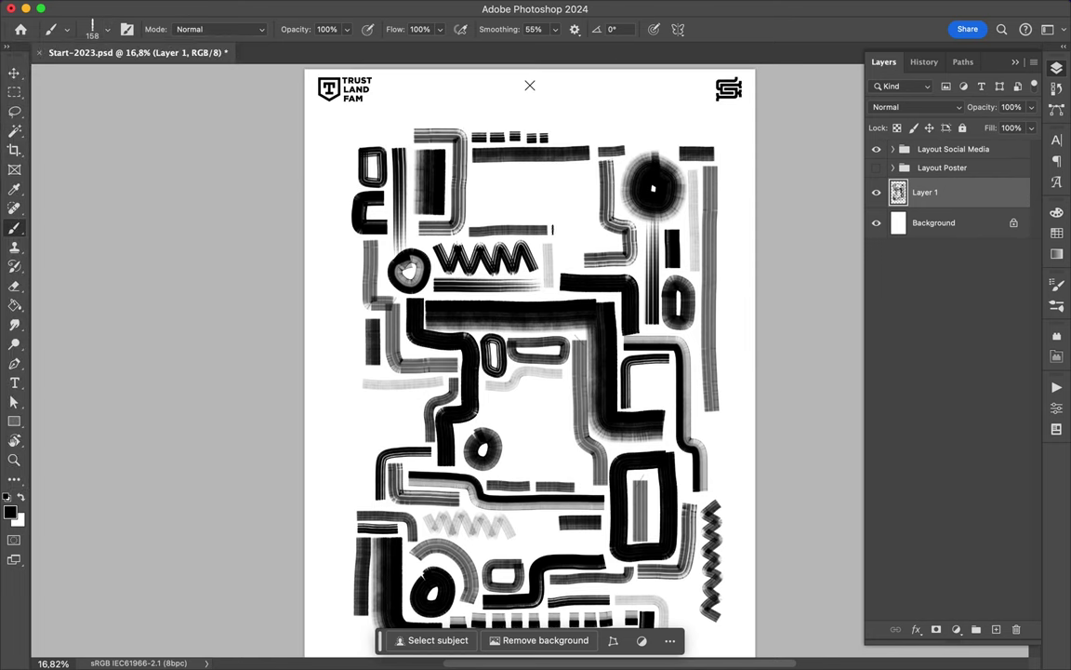
drag(359, 340, 391, 372)
key(ctrl+z)
drag(354, 244, 354, 361)
drag(549, 136, 621, 137)
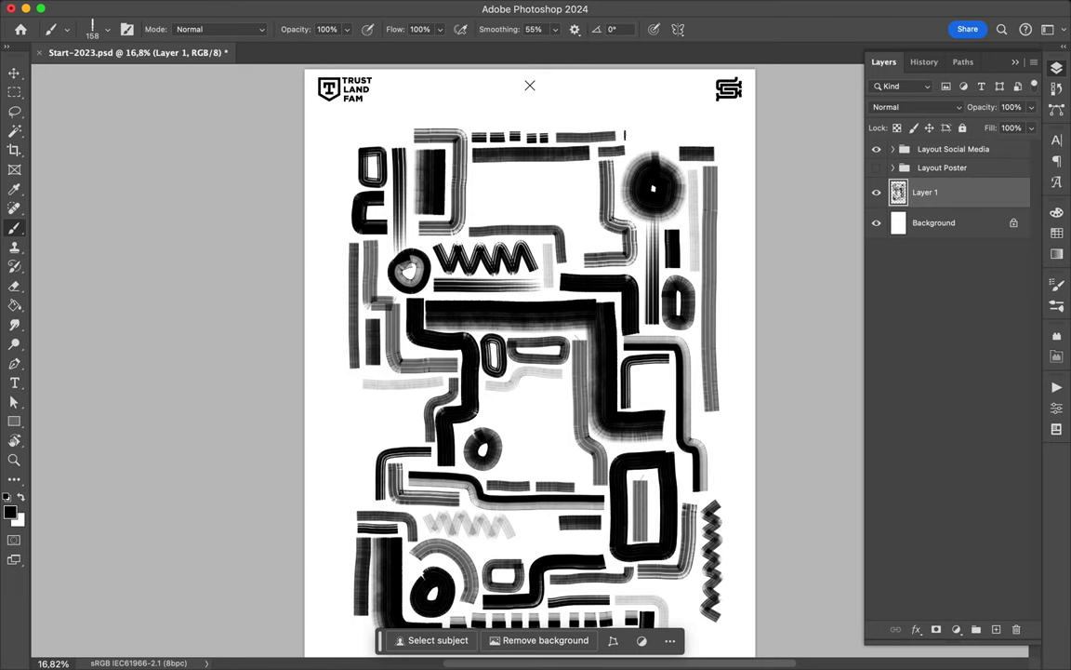
Paint a small dark L-shaped mark, then switch marker preset and add a small ring near the top
right_click(289, 73)
key(Return)
drag(488, 398, 500, 422)
scroll(370, 383, down, 3)
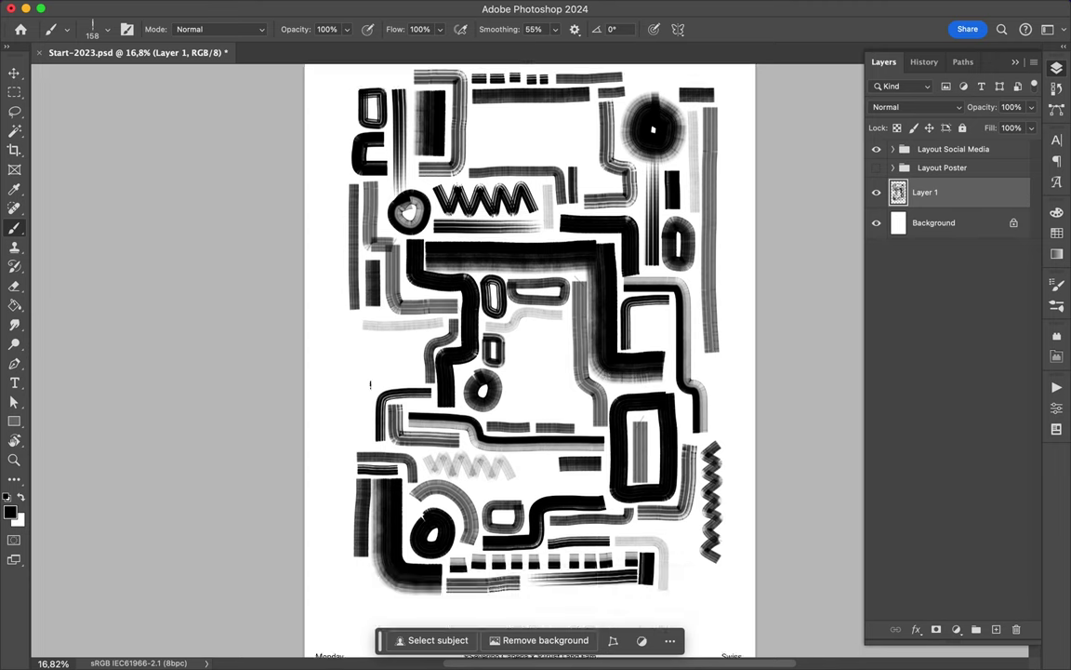
drag(373, 333, 354, 317)
scroll(362, 321, down, 3)
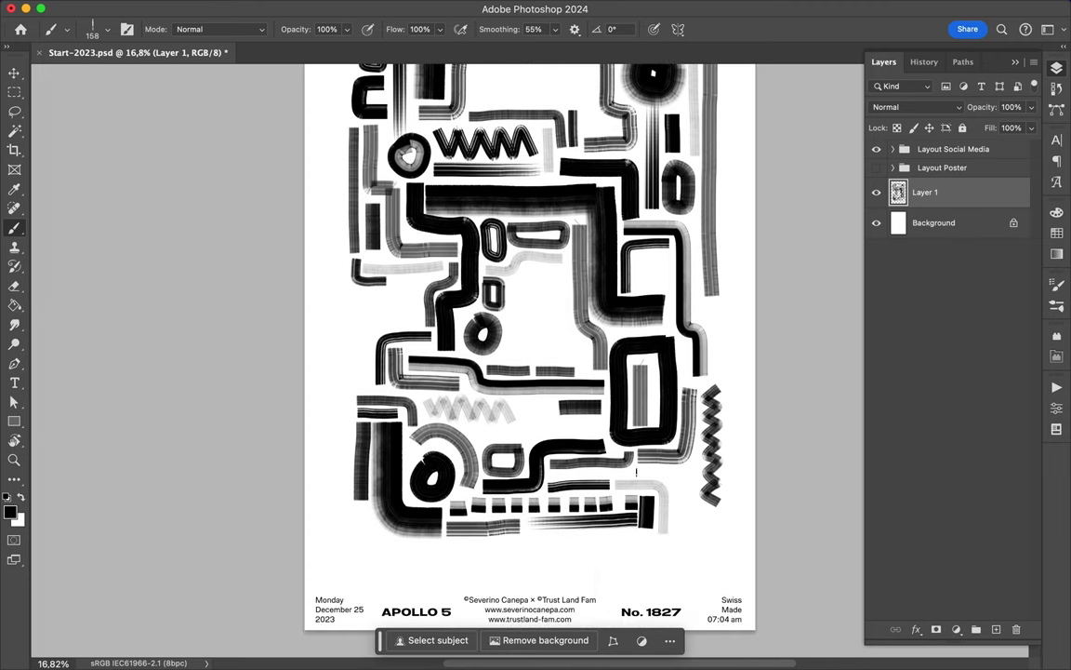
click(67, 29)
double_click(93, 221)
scroll(596, 247, up, 7)
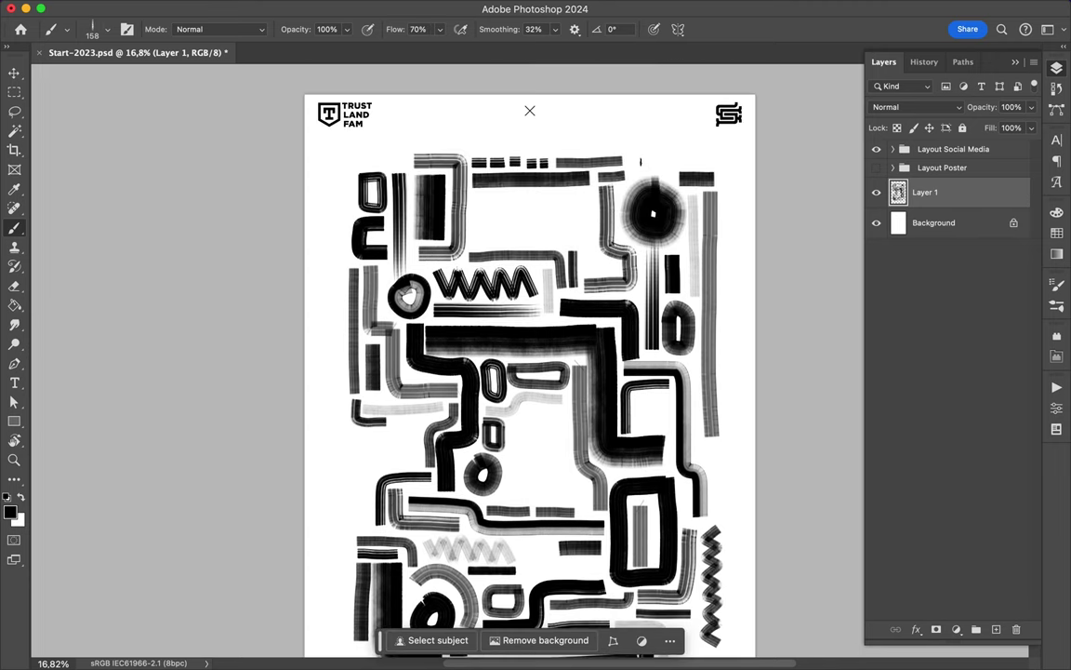
drag(647, 168, 636, 159)
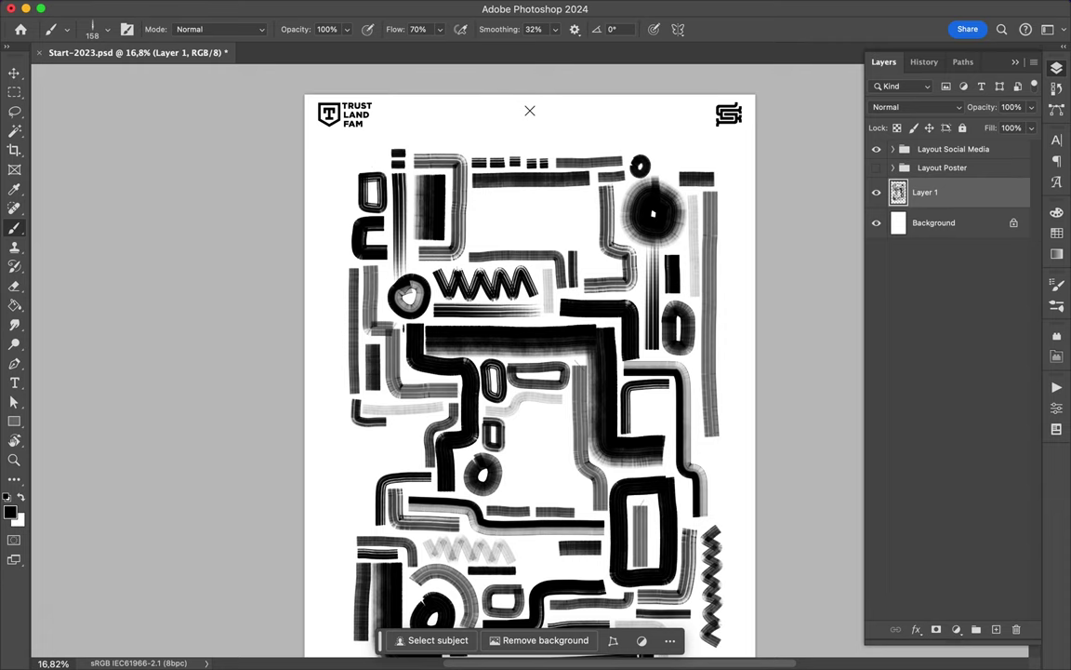
click(93, 28)
Paint a black horizontal bar in the lower part of the poster
click(511, 464)
drag(502, 497, 576, 499)
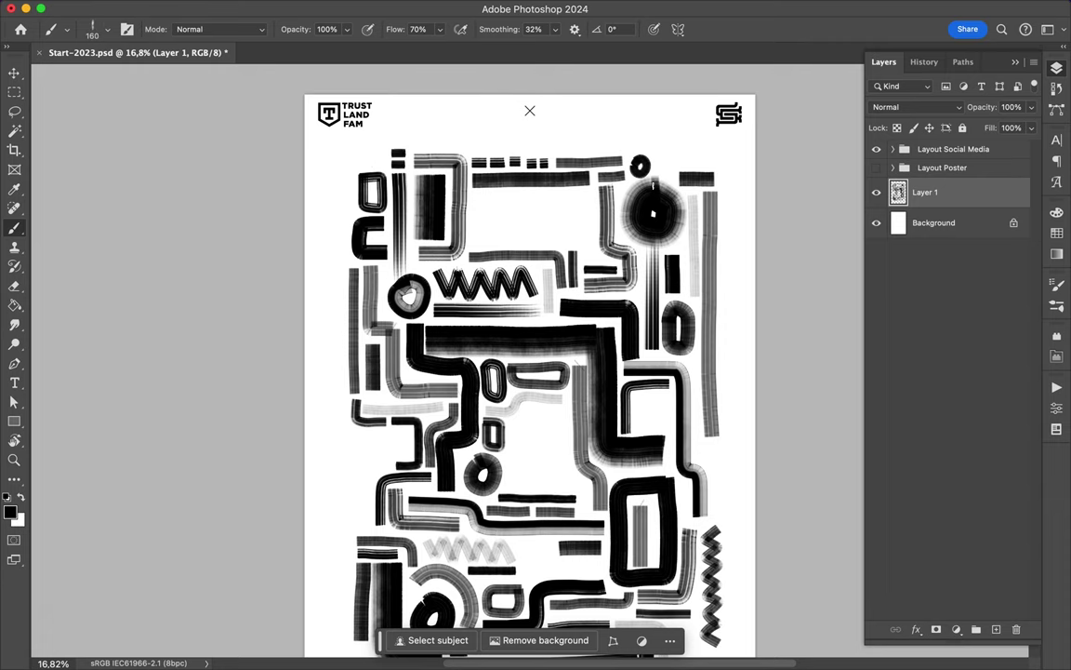
scroll(586, 269, down, 5)
scroll(586, 269, down, 2)
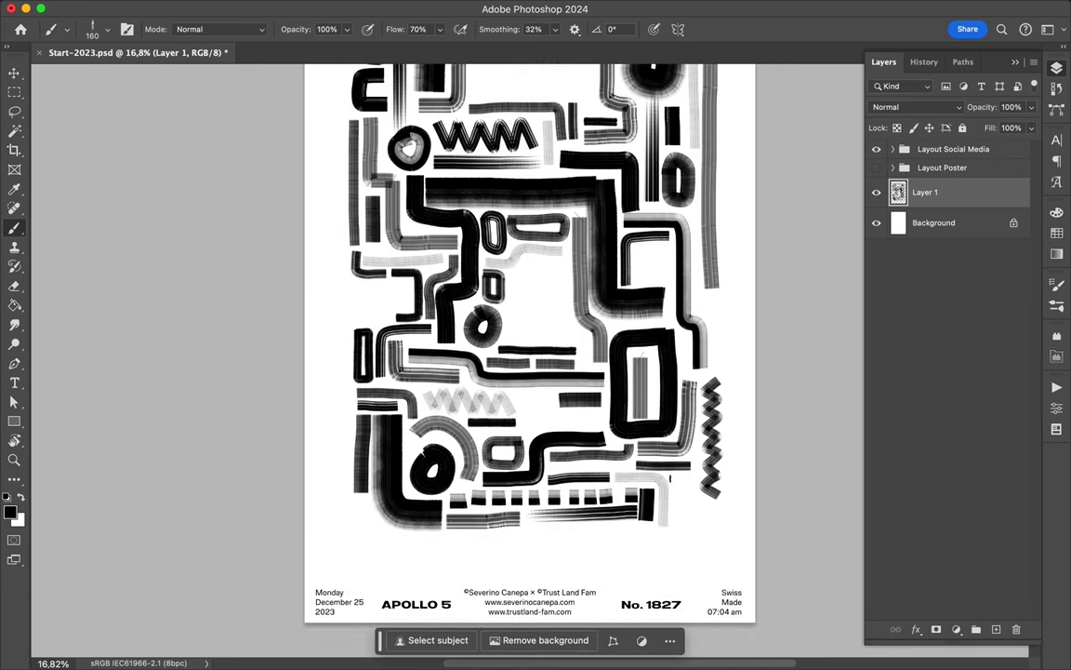
With a slightly smaller brush, add a small ring, a J-shaped stroke in the right rectangle and a thin left bar
click(93, 29)
click(535, 409)
drag(541, 398, 547, 423)
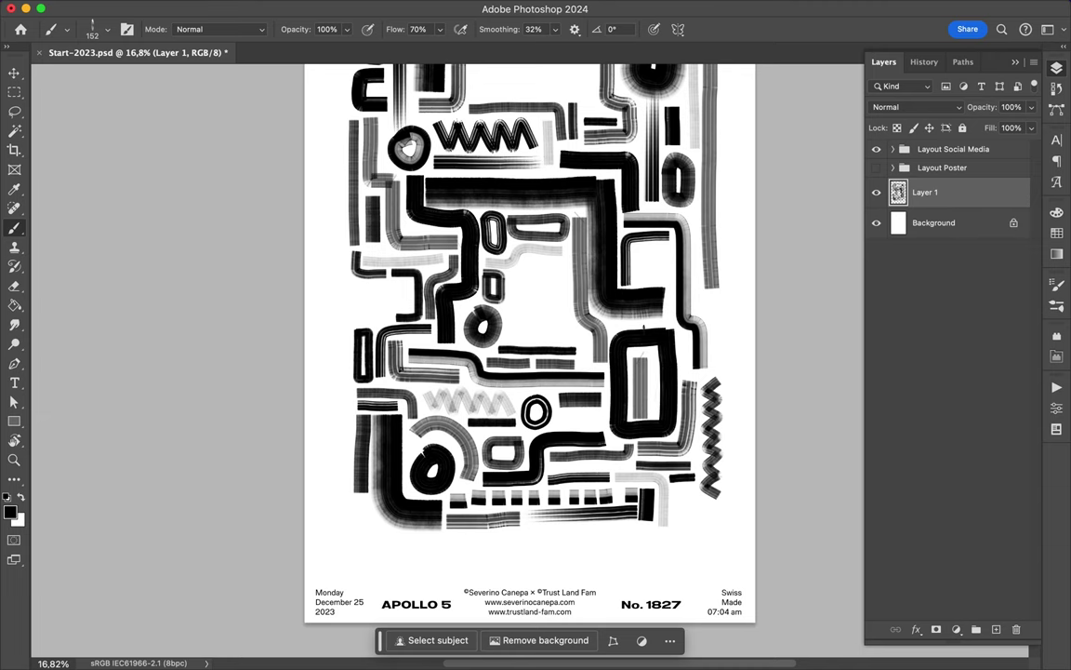
drag(658, 251, 641, 272)
scroll(642, 271, up, 3)
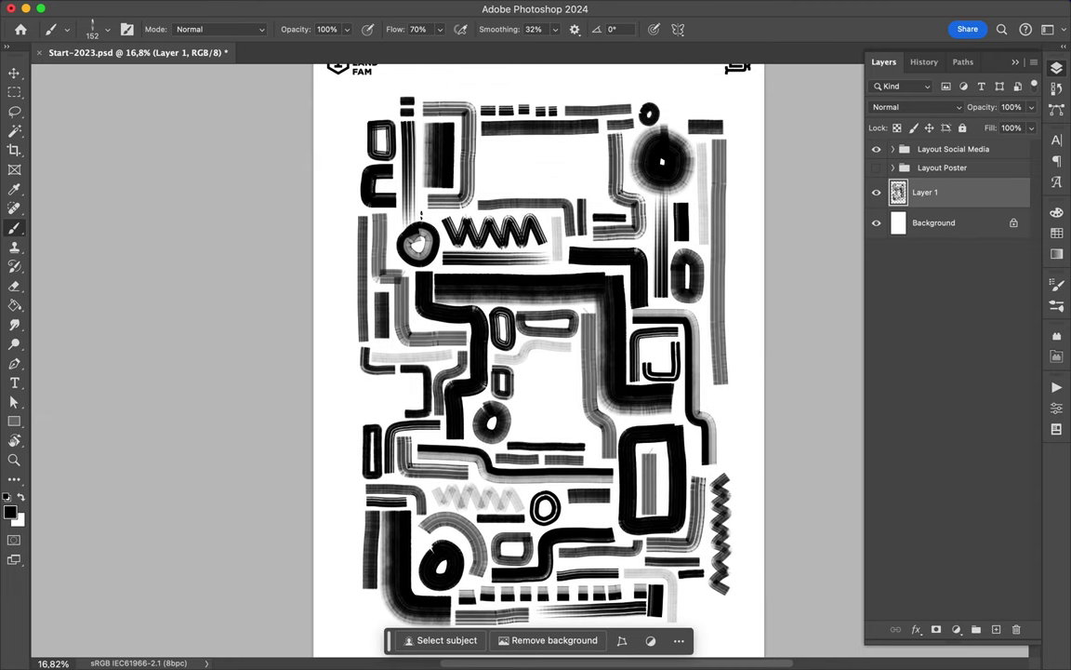
drag(598, 98, 653, 99)
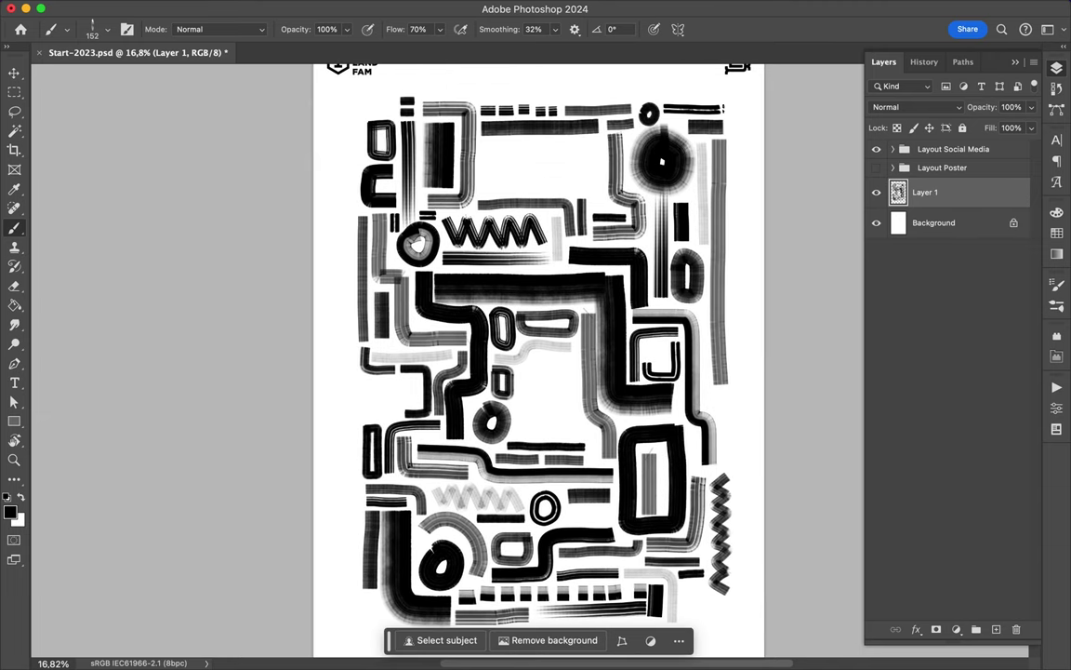
scroll(653, 98, down, 3)
mouse_move(362, 328)
mouse_down()
mouse_move(401, 329)
mouse_move(393, 311)
mouse_move(423, 311)
mouse_up()
Enlarge the brush to 250 px and paint a tall rounded loop in the centre
right_click(395, 321)
click(108, 220)
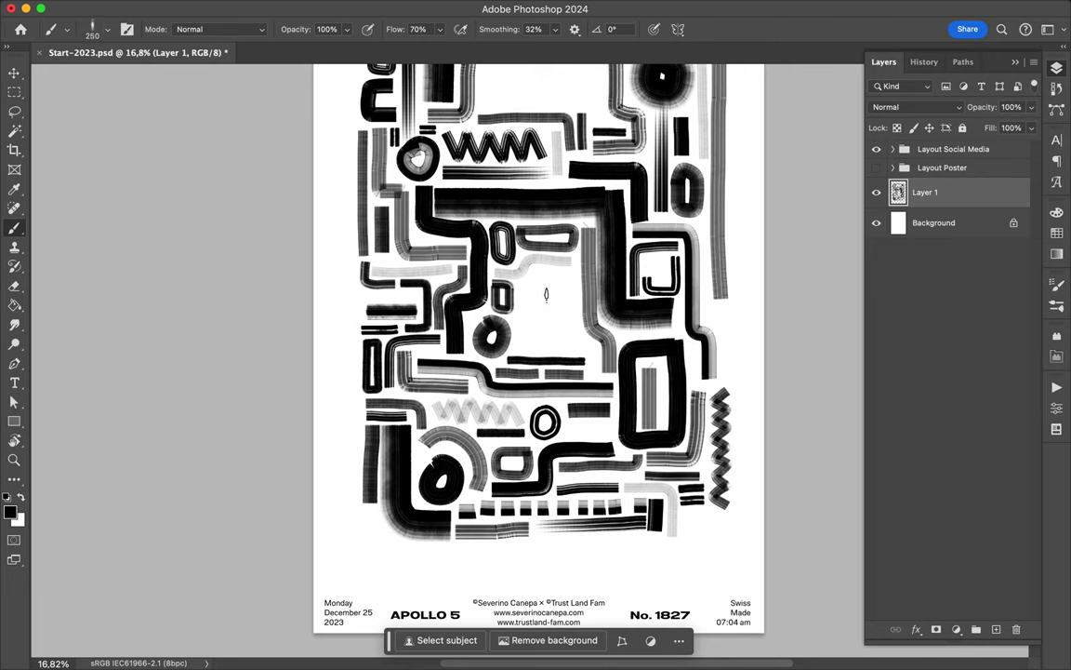
drag(537, 279, 535, 277)
scroll(438, 146, up, 3)
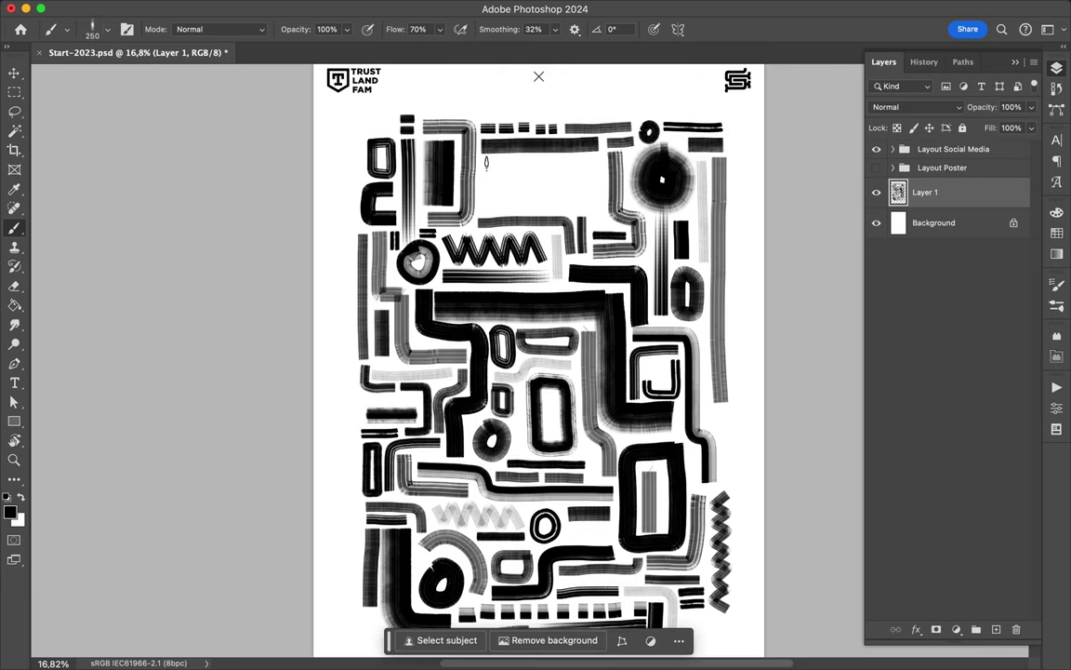
scroll(661, 180, down, 4)
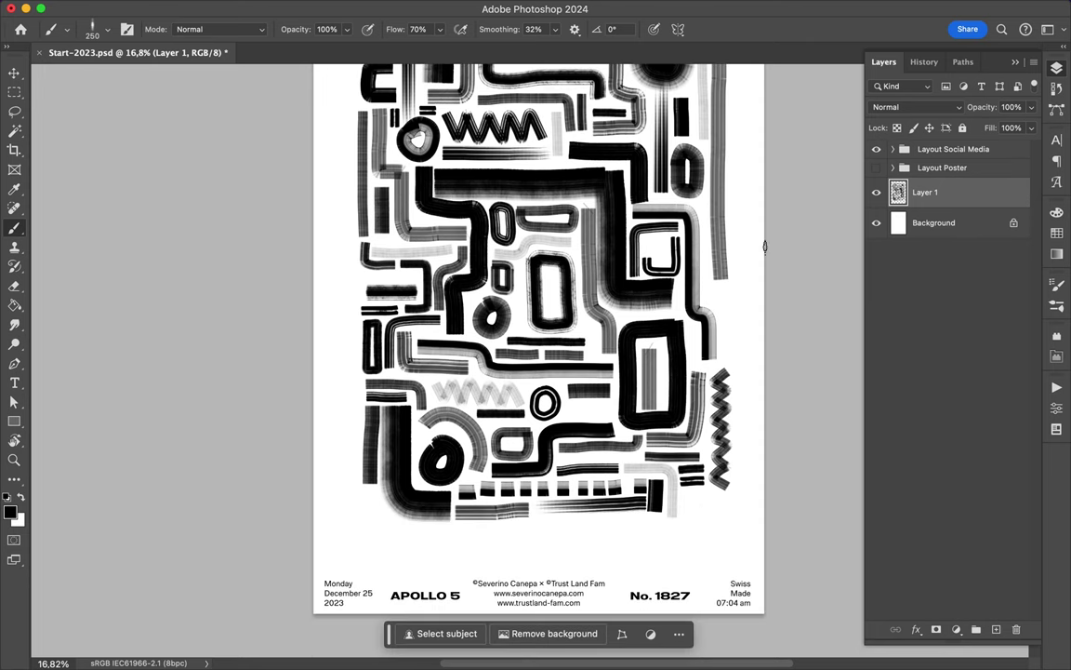
click(100, 29)
scroll(685, 539, up, 4)
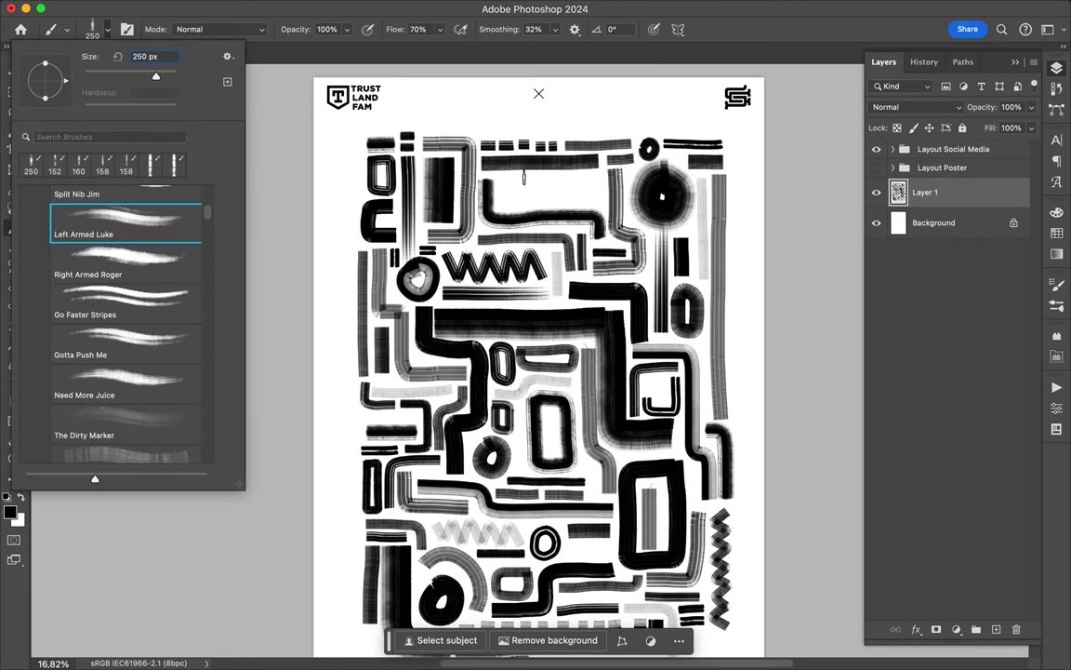
Browse the brush presets and choose a different brush preset
key(Return)
scroll(685, 539, down, 3)
click(99, 29)
click(339, 485)
scroll(337, 499, up, 3)
click(100, 29)
double_click(109, 222)
Select the Moist Wedge brush at 32 px
scroll(480, 358, down, 1)
scroll(530, 377, down, 3)
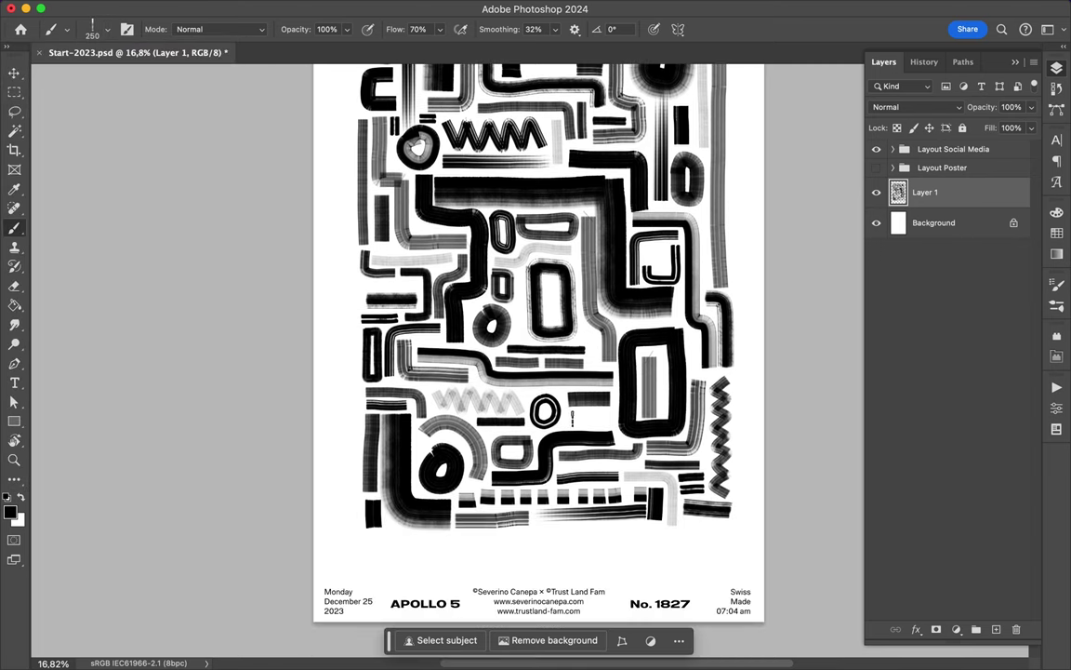
click(99, 29)
scroll(539, 372, up, 4)
click(323, 135)
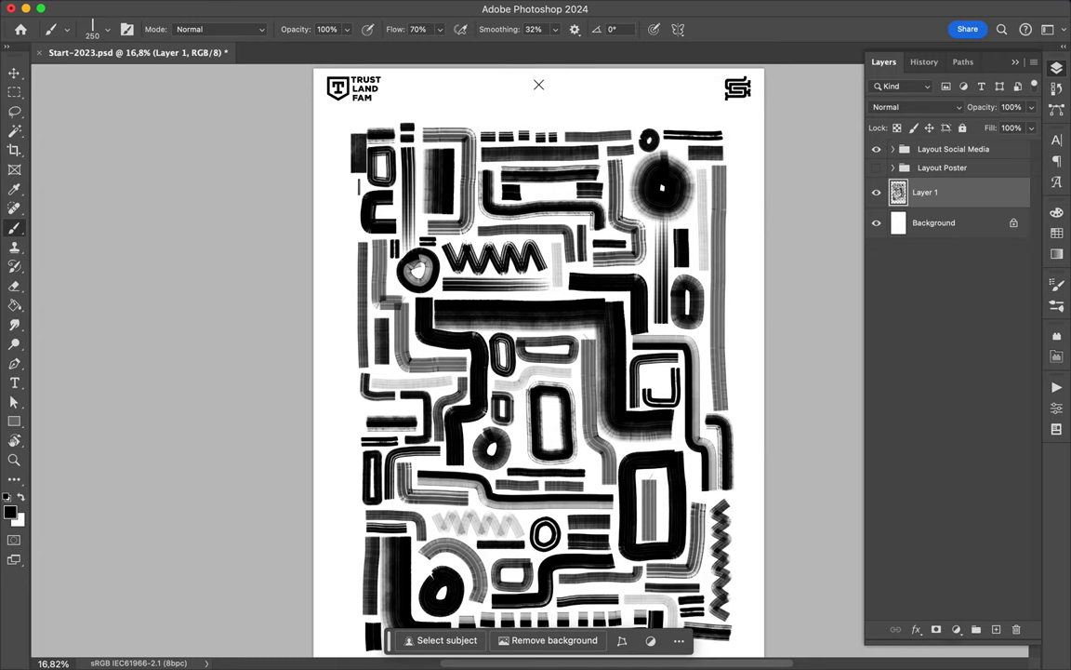
key(comma)
click(100, 29)
scroll(74, 289, down, 1)
click(73, 289)
scroll(530, 136, up, 2)
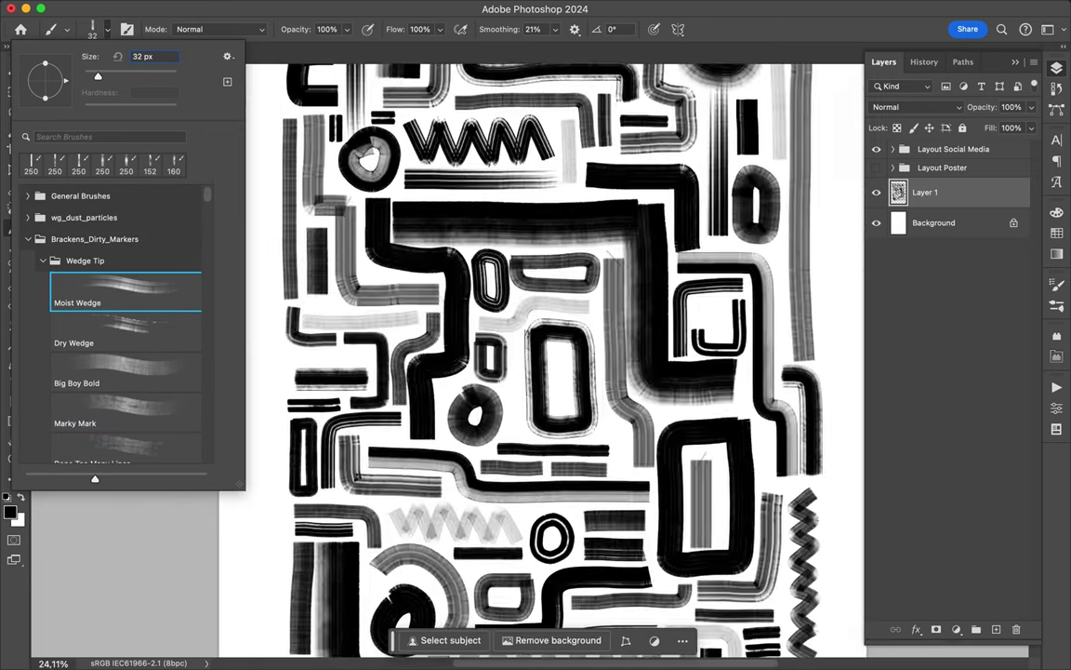
scroll(531, 136, up, 2)
scroll(530, 136, up, 1)
Close the rounded rectangle stroke near the top of the poster
drag(592, 153, 518, 142)
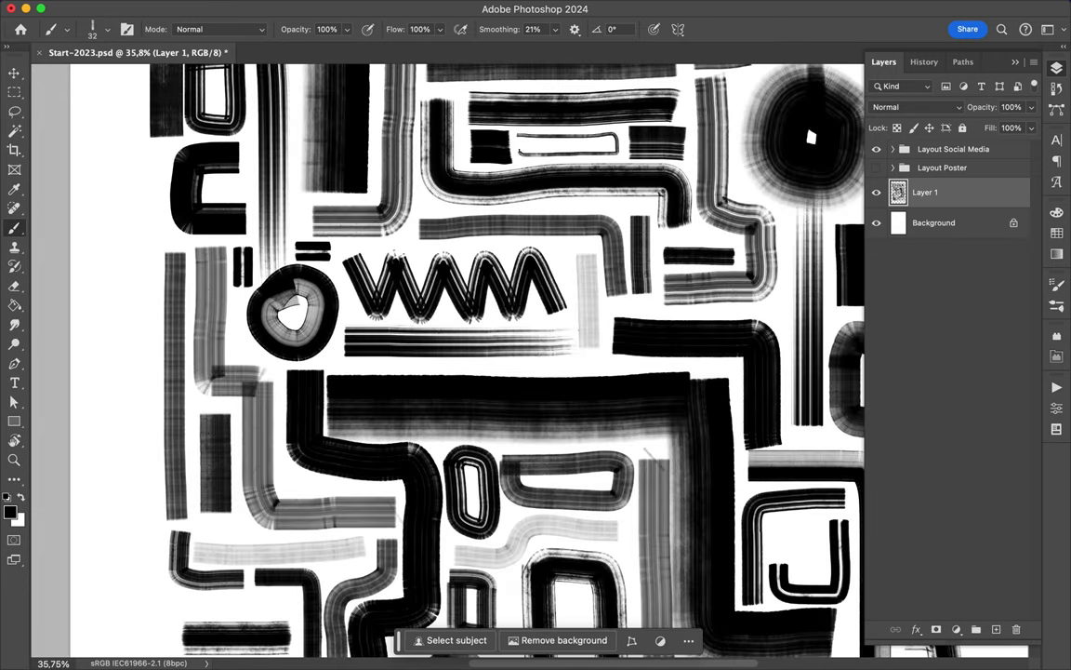
scroll(465, 363, down, 3)
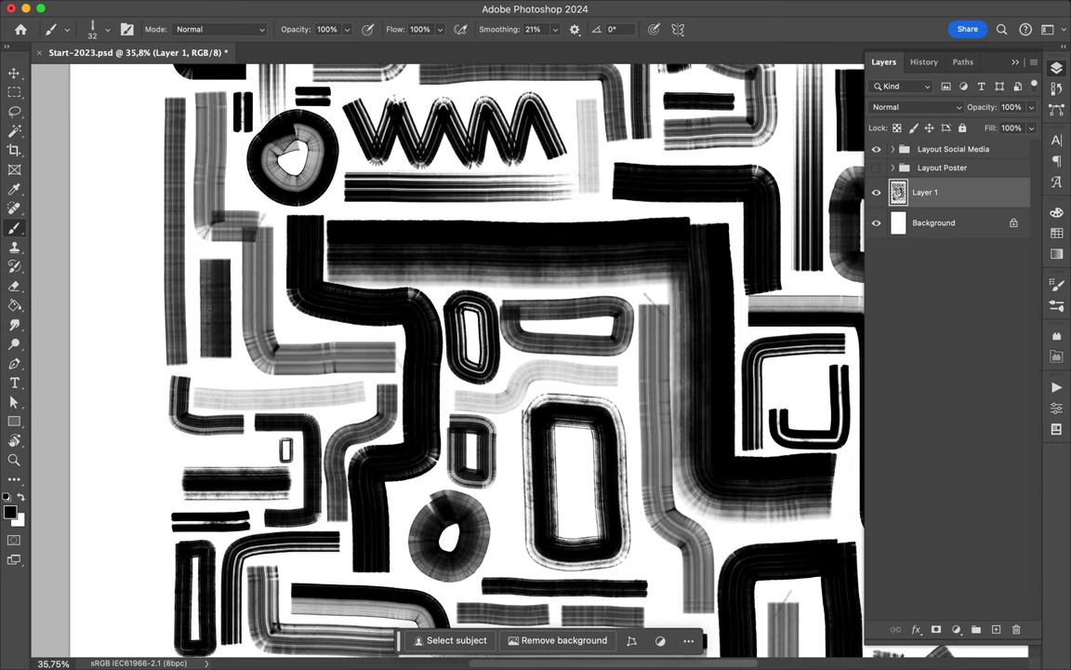
scroll(502, 362, down, 3)
scroll(465, 362, down, 5)
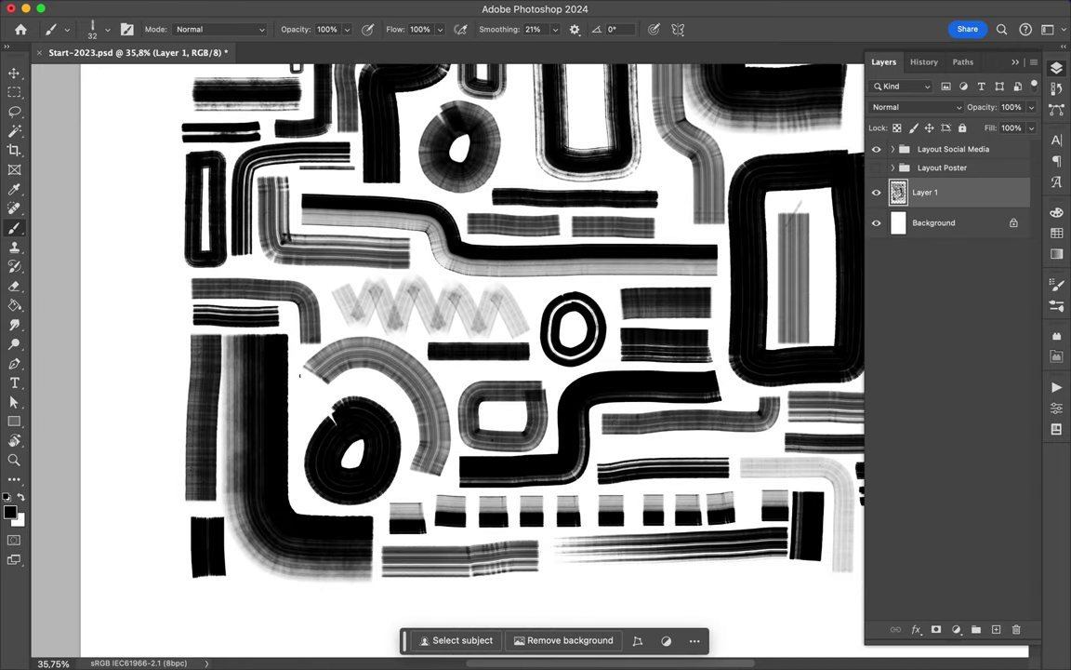
scroll(447, 358, right, 3)
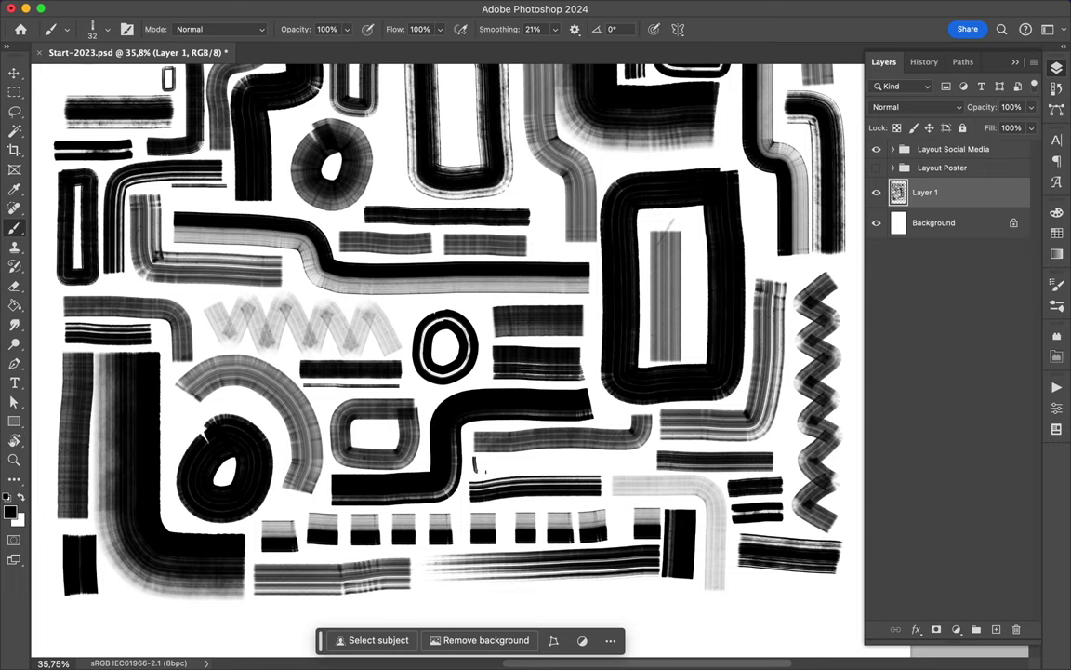
scroll(539, 279, right, 4)
Paint a thin vertical detail stroke inside the right rectangle
drag(540, 268, 541, 353)
scroll(519, 212, up, 5)
scroll(455, 291, up, 2)
scroll(456, 291, up, 5)
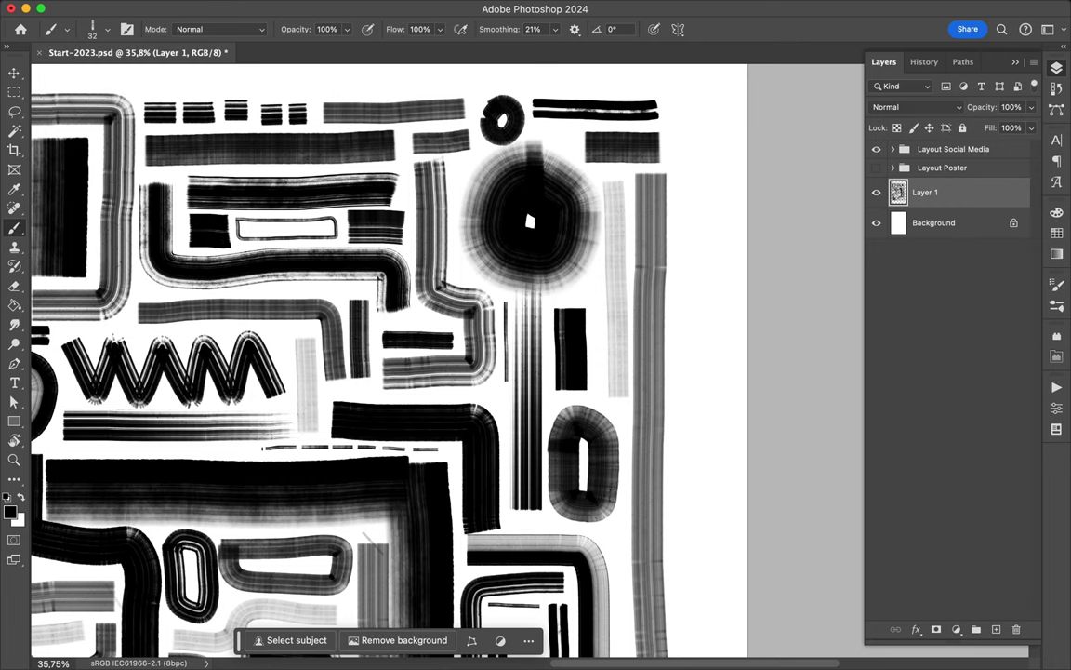
Choose a finer brush preset for detail work
click(93, 31)
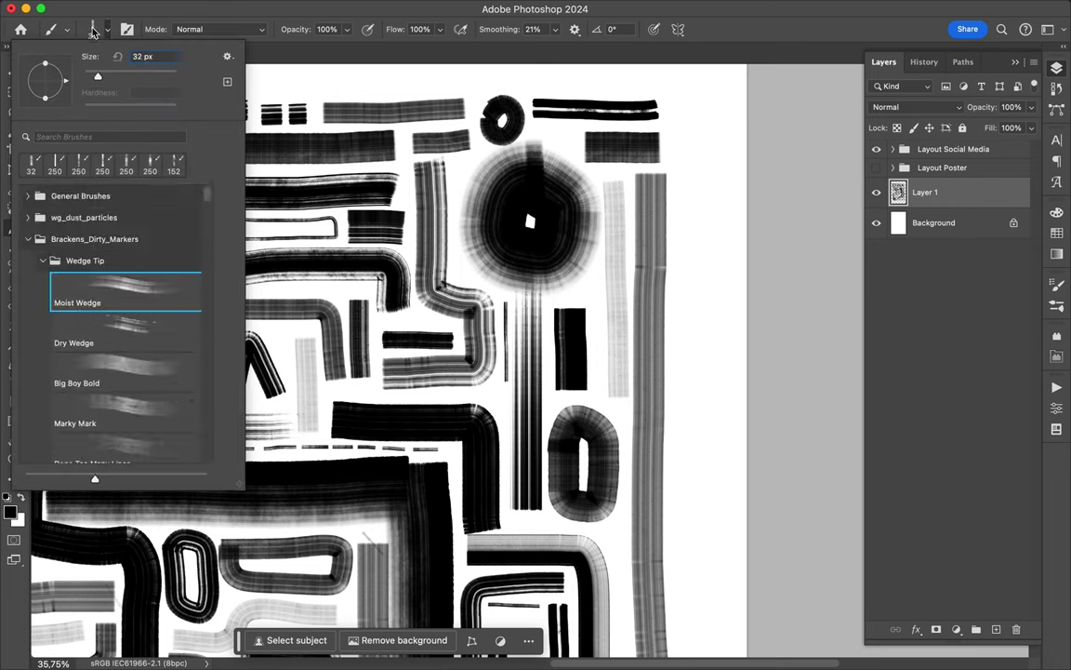
scroll(143, 378, down, 5)
scroll(143, 378, down, 5)
double_click(143, 383)
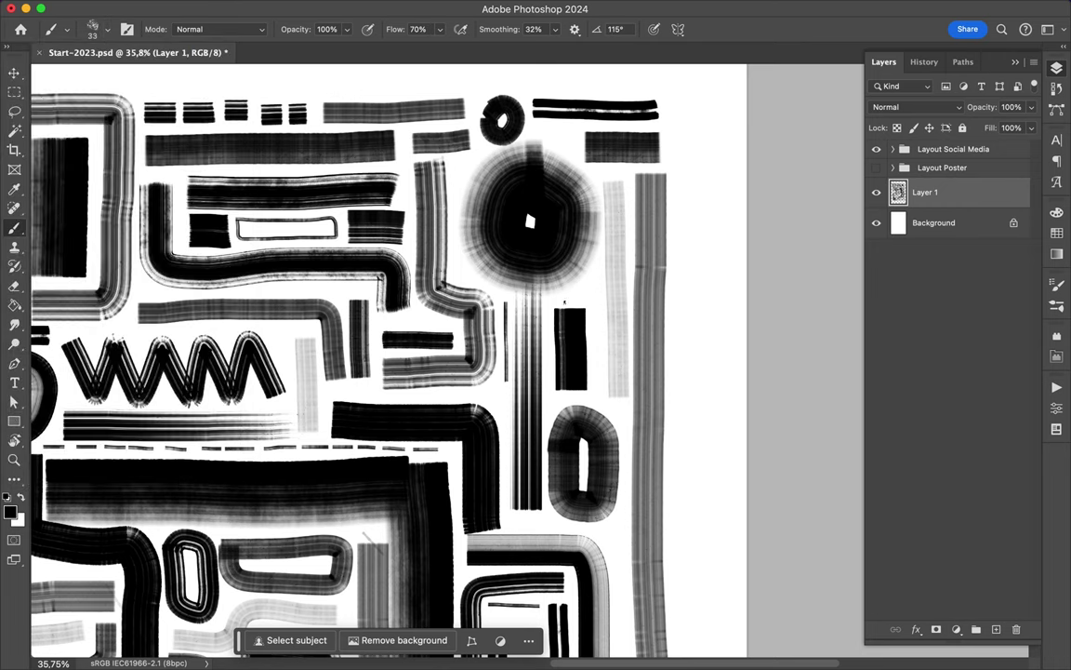
Paint several thin vertical and horizontal detail lines, including one left of the small ring
drag(475, 97, 475, 145)
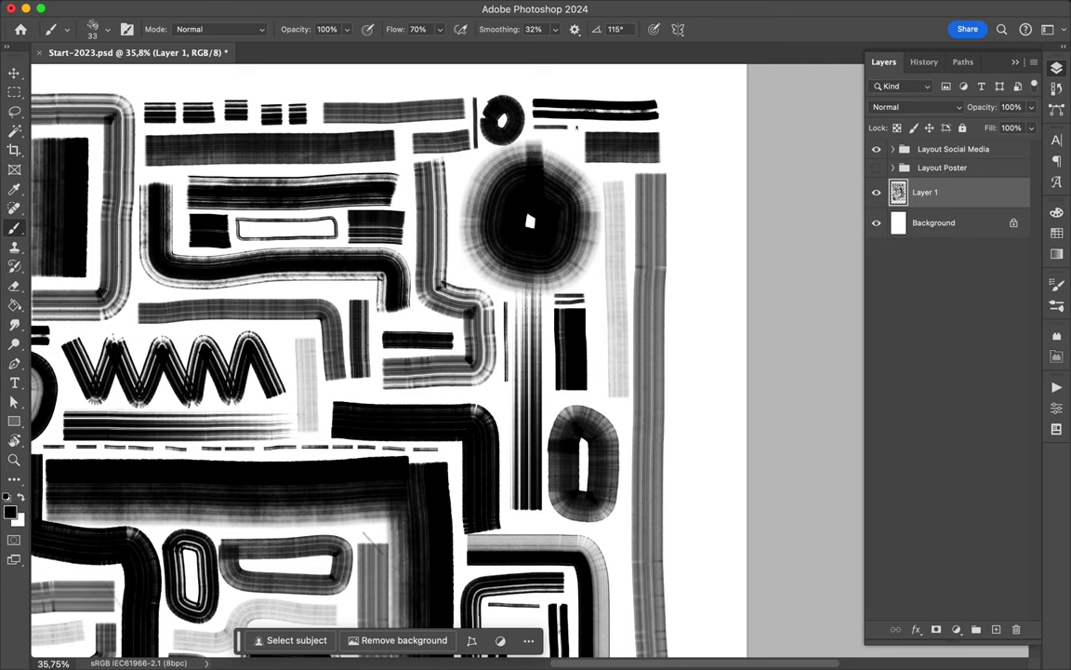
scroll(576, 127, left, 5)
scroll(576, 127, down, 2)
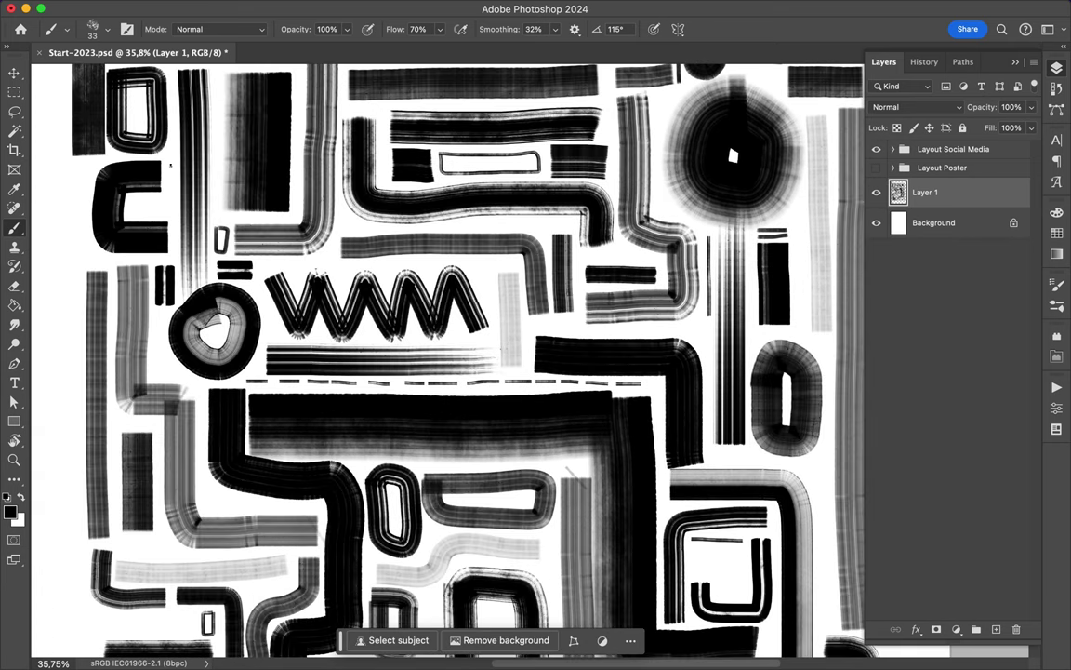
scroll(152, 181, down, 5)
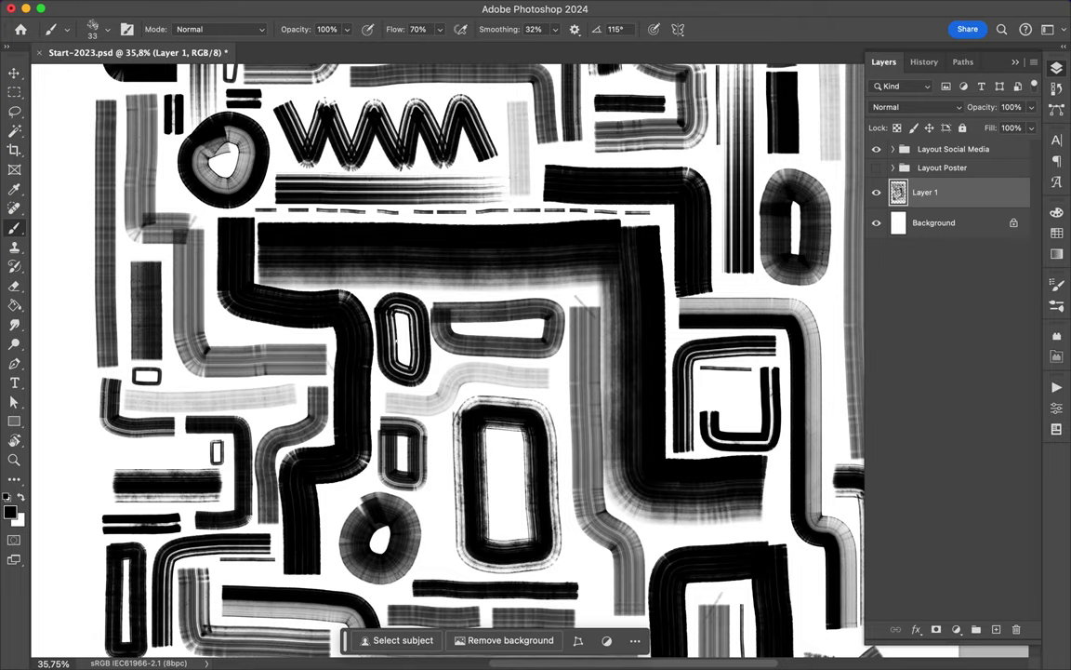
scroll(402, 279, down, 3)
drag(403, 271, 403, 399)
scroll(402, 399, down, 6)
drag(556, 476, 694, 476)
scroll(694, 475, down, 1)
drag(648, 282, 649, 346)
Draw a small thin loop mark and switch to The Surrealist brush preset
scroll(649, 346, down, 2)
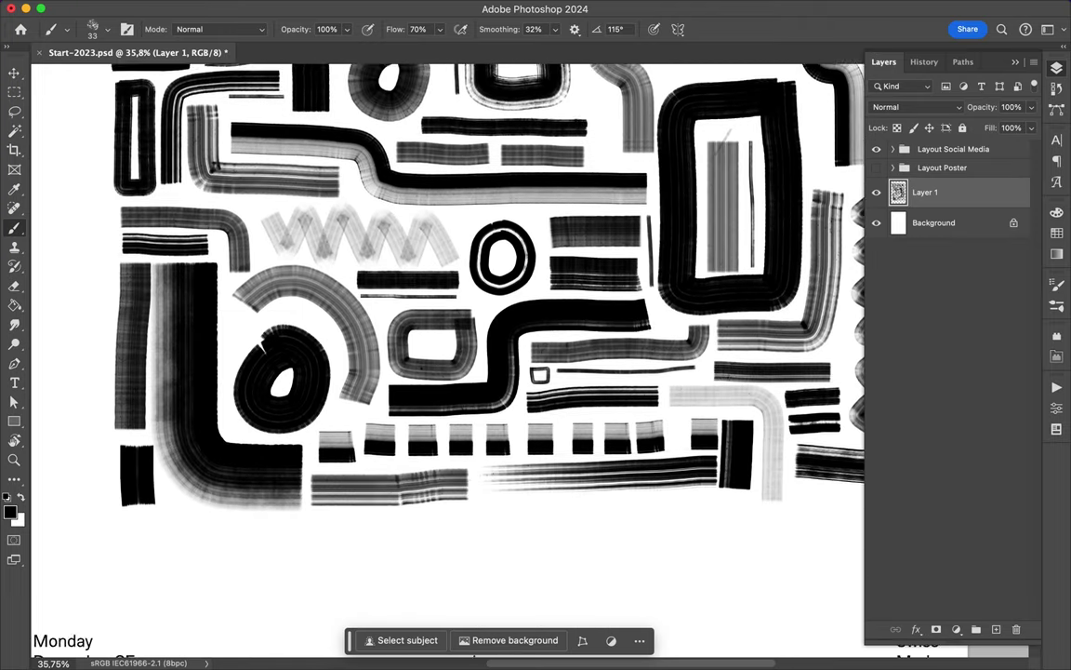
scroll(587, 330, right, 8)
drag(547, 140, 549, 135)
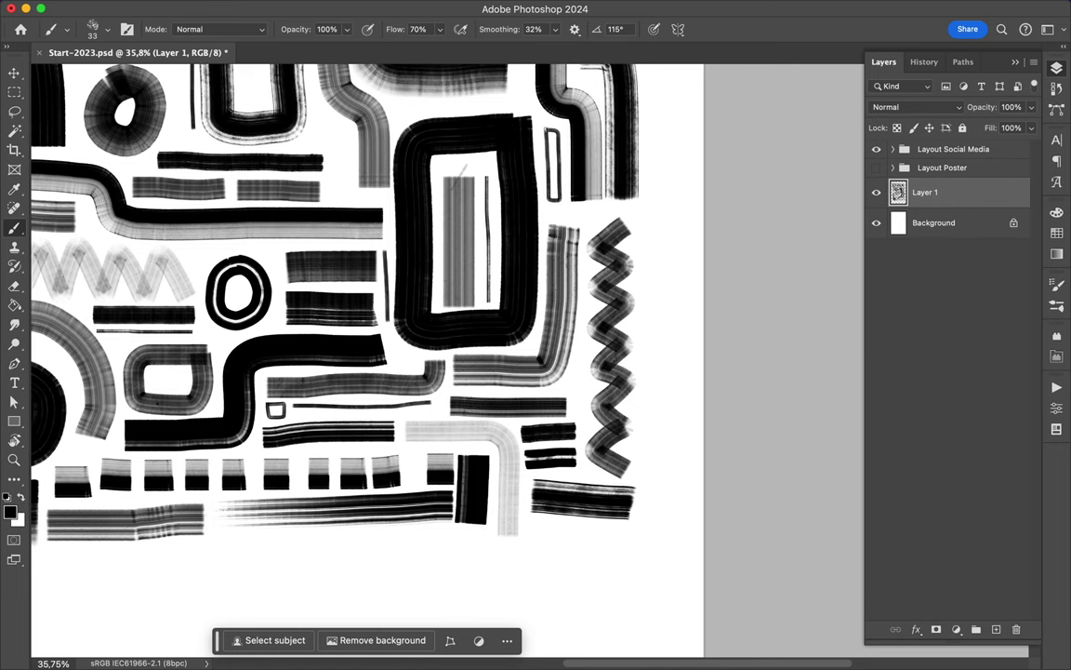
click(93, 28)
click(125, 427)
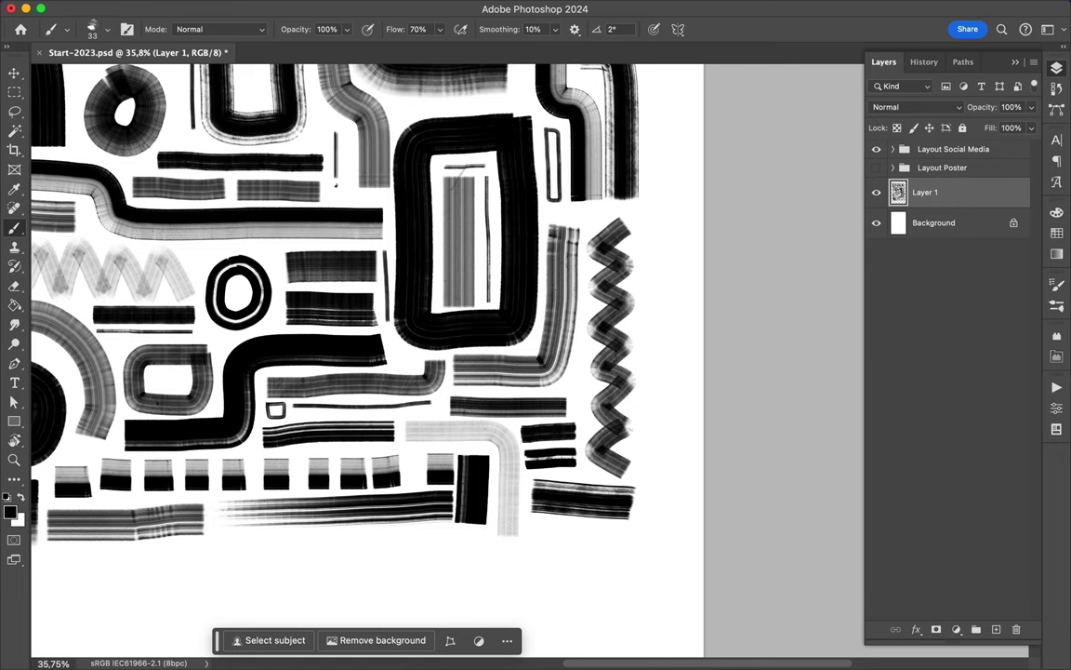
Fit the poster to the window and draw a thin curved line beside the round mark
scroll(347, 292, left, 3)
scroll(360, 341, left, 5)
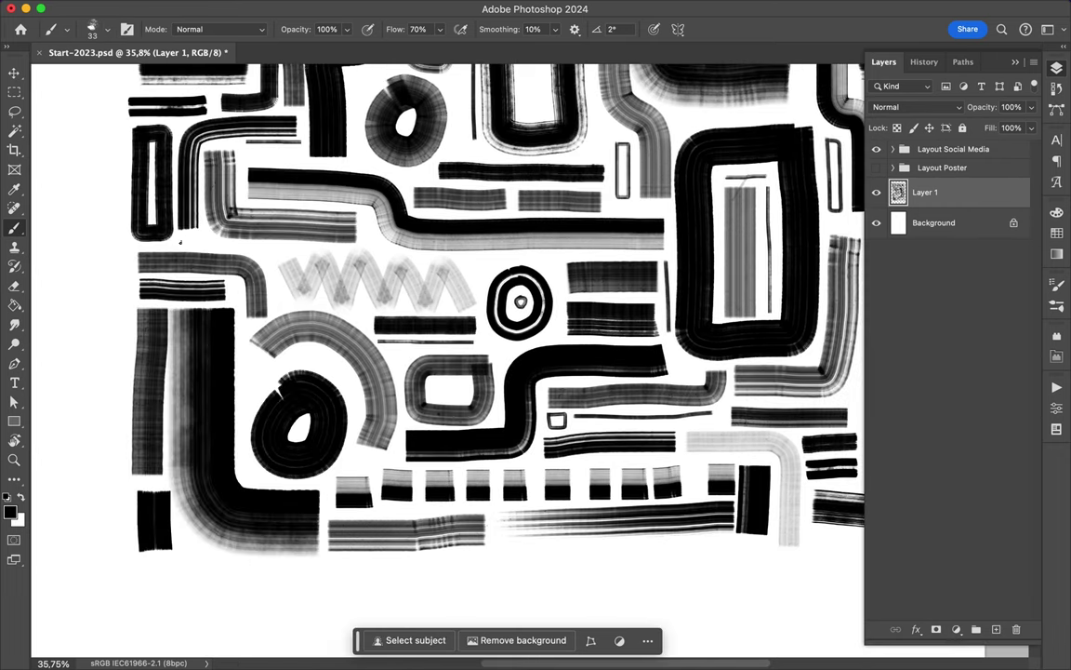
scroll(361, 342, up, 3)
scroll(360, 342, up, 2)
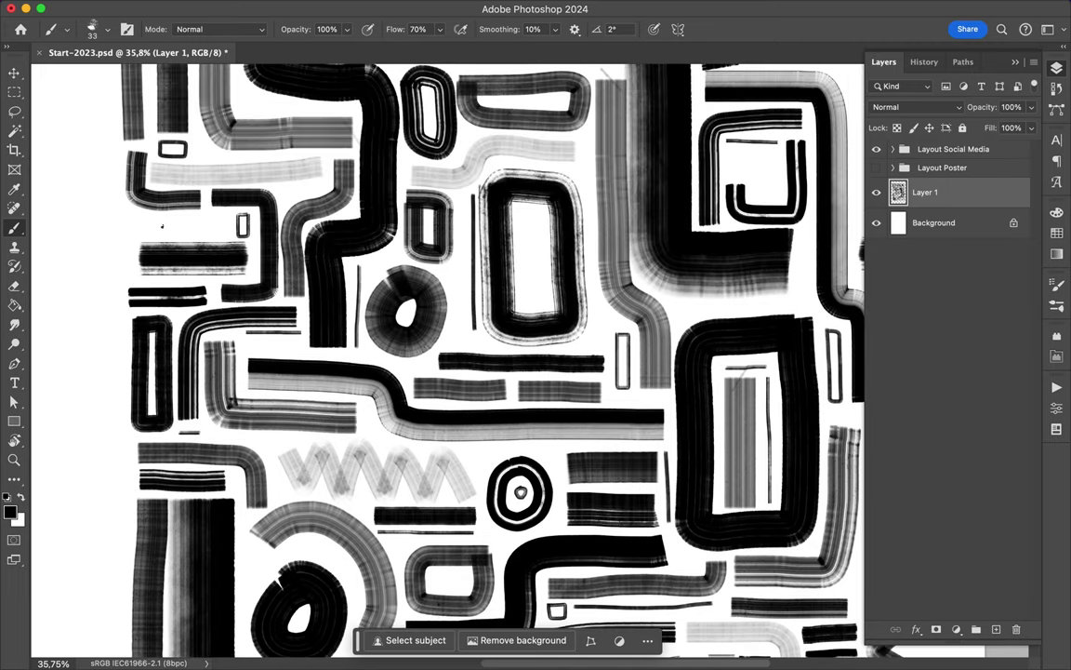
drag(324, 307, 325, 403)
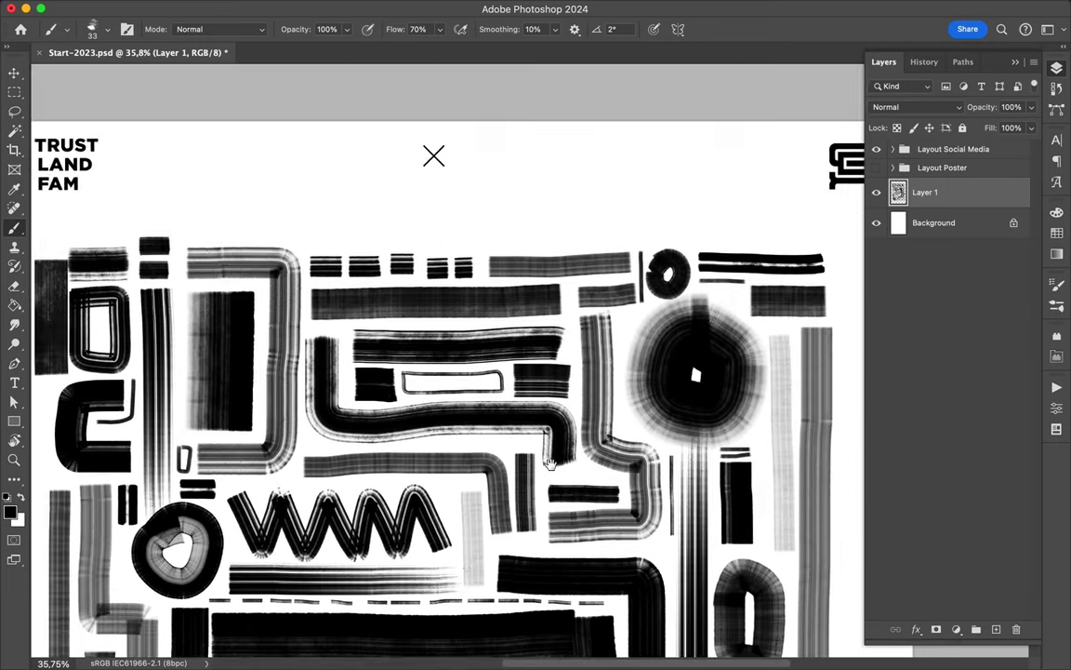
key(super+0)
scroll(529, 216, up, 5)
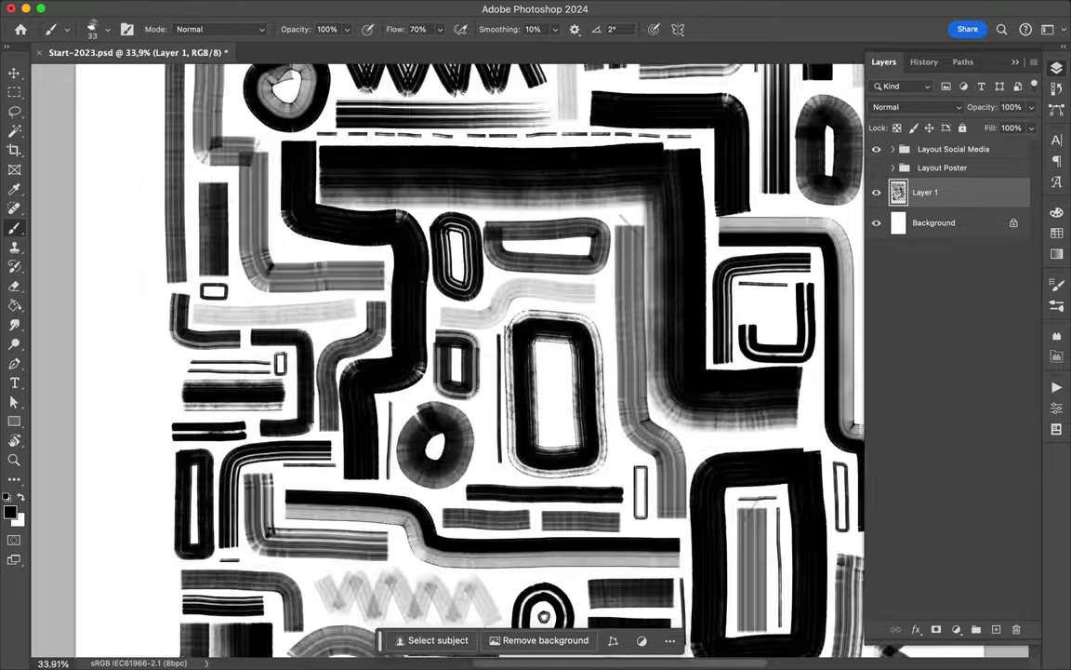
scroll(529, 216, up, 2)
drag(177, 276, 198, 344)
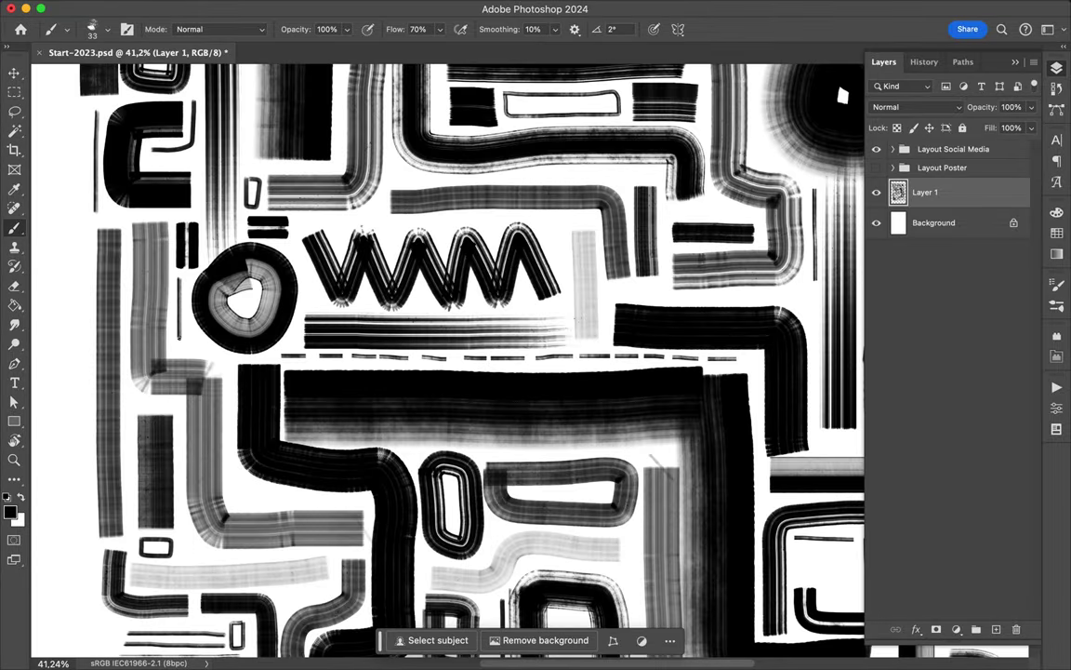
Add a small rectangle inside the square spiral and a bracket line inside the central O
drag(375, 441, 160, 151)
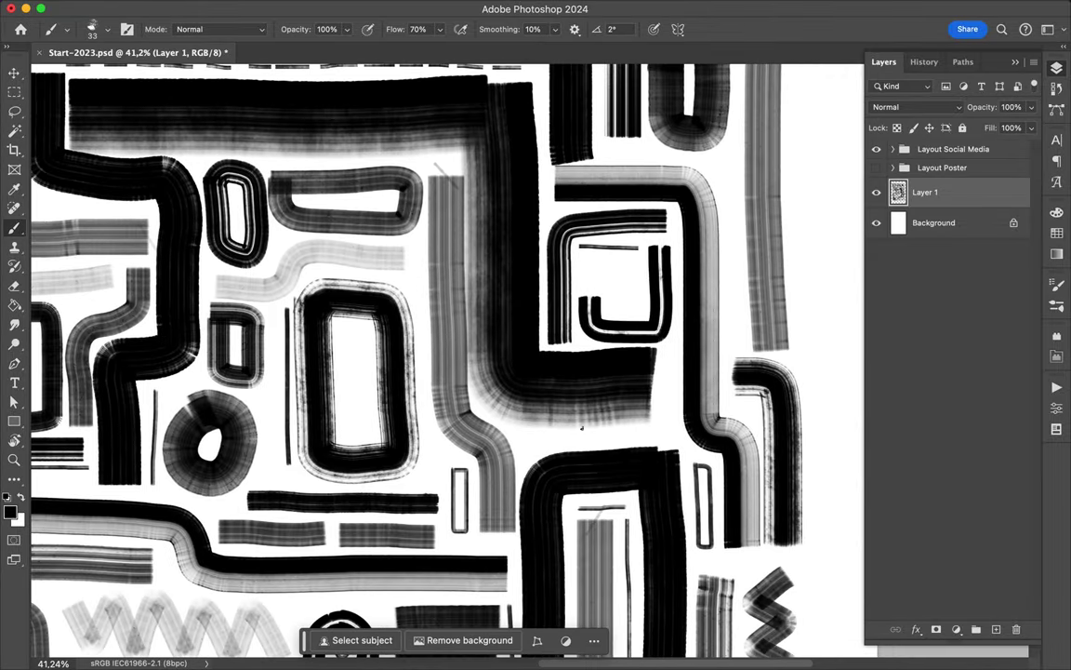
mouse_move(612, 263)
mouse_down()
mouse_move(642, 311)
mouse_move(612, 262)
mouse_up()
mouse_move(341, 326)
mouse_down()
mouse_move(368, 328)
mouse_move(345, 435)
mouse_up()
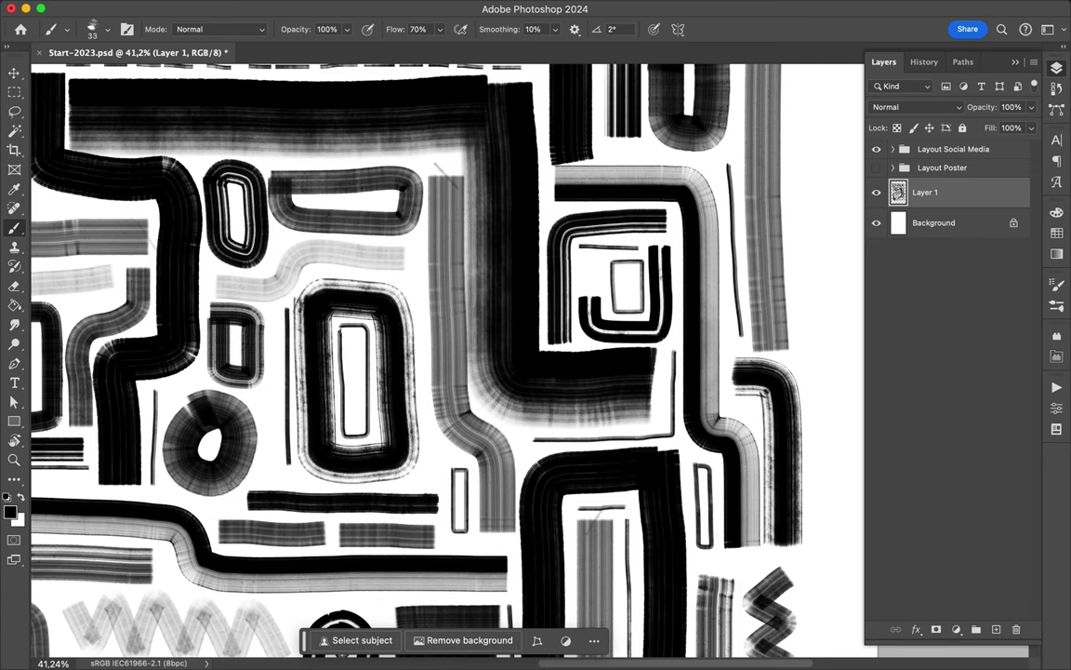
scroll(312, 372, down, 3)
scroll(372, 391, down, 2)
scroll(428, 362, down, 2)
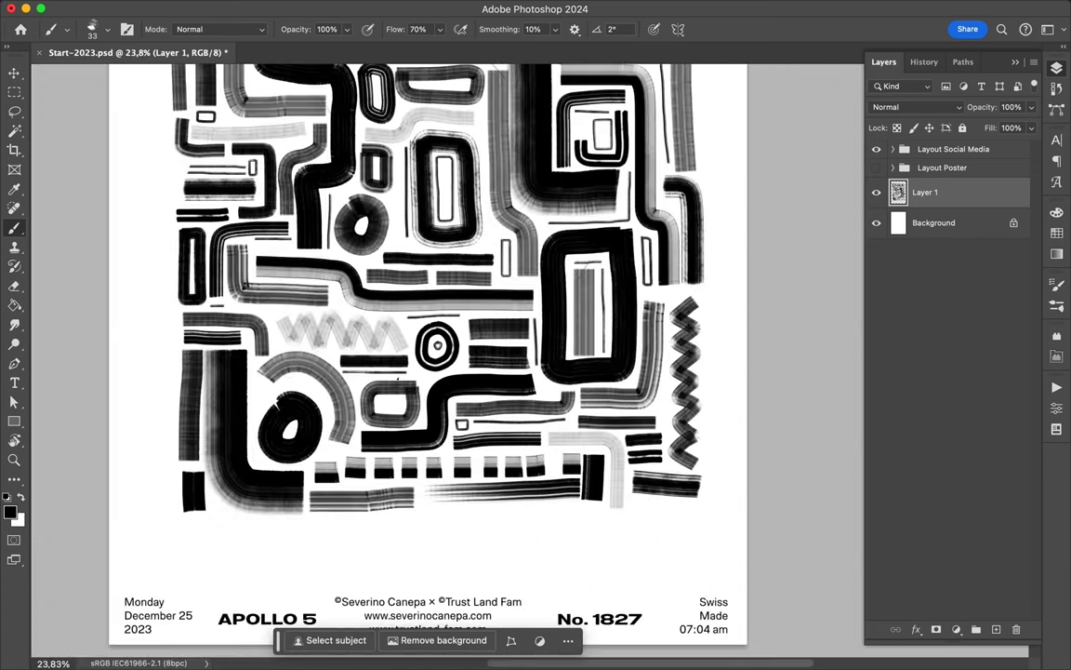
Review the whole poster and save it as Start-2023.psd
scroll(428, 363, down, 1)
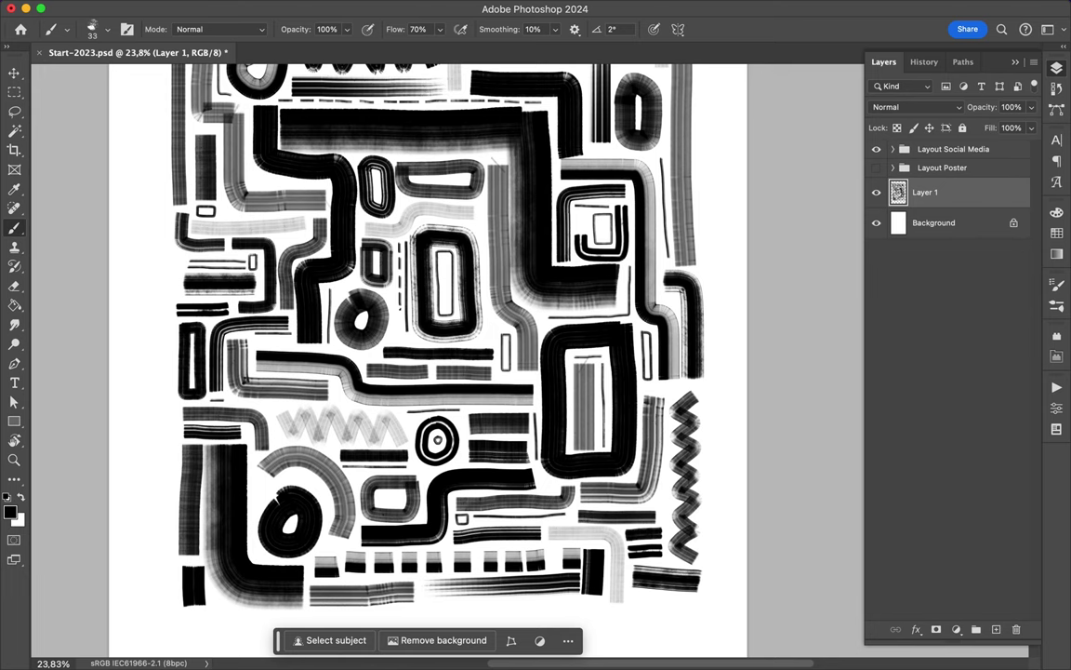
scroll(360, 305, up, 3)
scroll(360, 305, left, 3)
scroll(363, 240, up, 2)
scroll(363, 240, up, 4)
scroll(541, 140, down, 5)
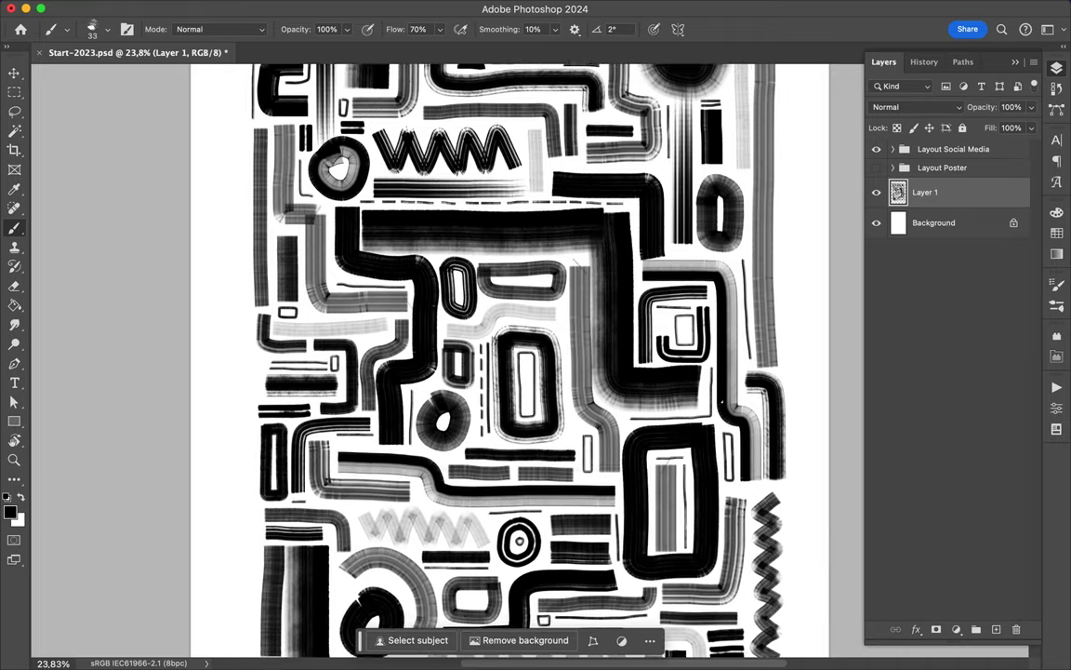
scroll(722, 402, down, 3)
key(super+s)
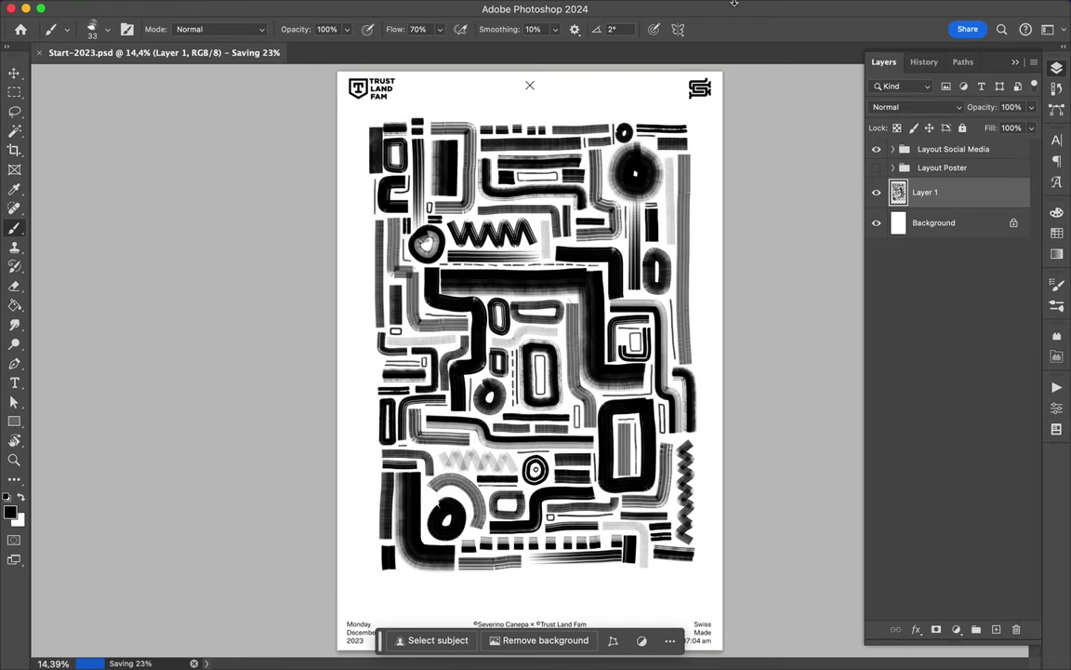